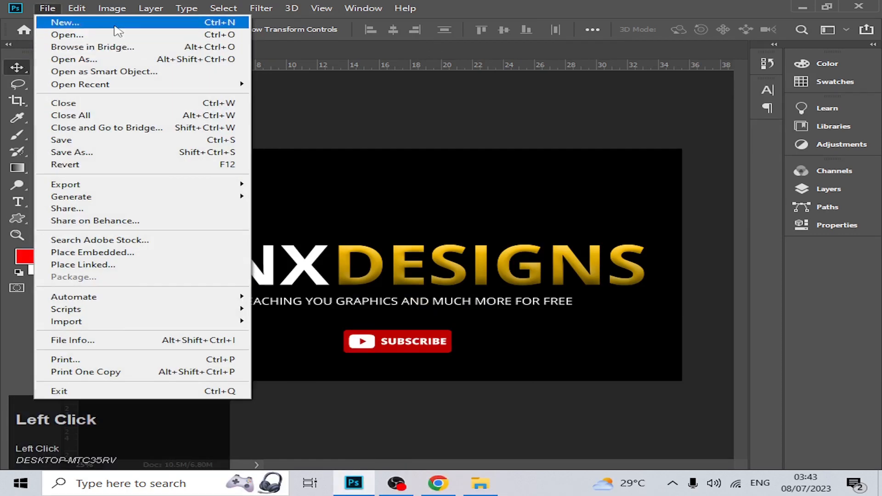
Create a new white RGB document of 1280 x 720 pixels at 300 pixels per inch.
left_click(115, 22)
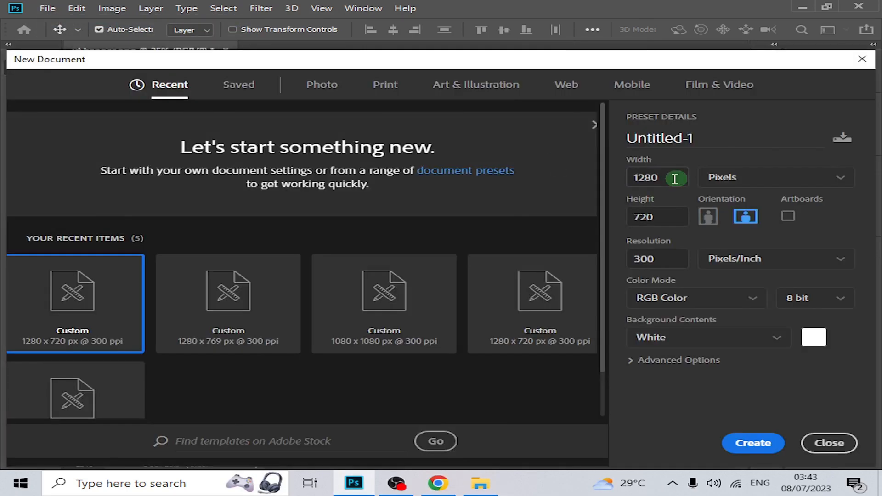
left_click_drag(670, 178, 607, 176)
left_click_drag(670, 217, 611, 214)
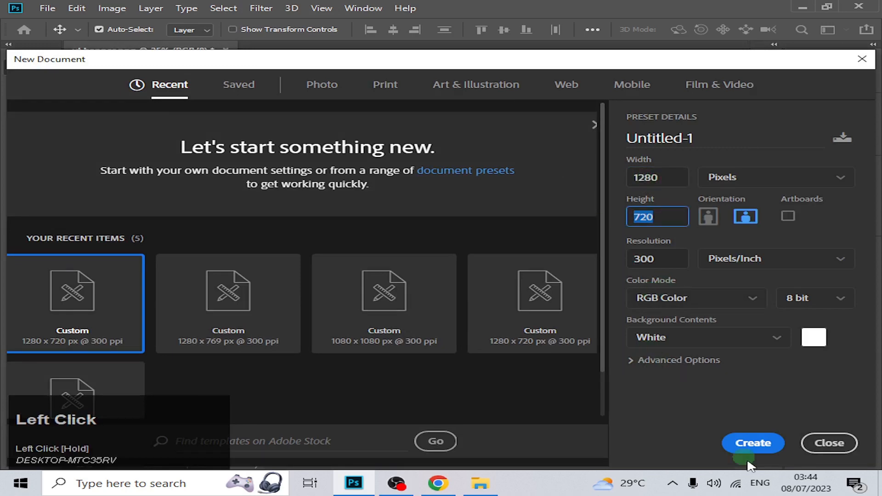
left_click(754, 443)
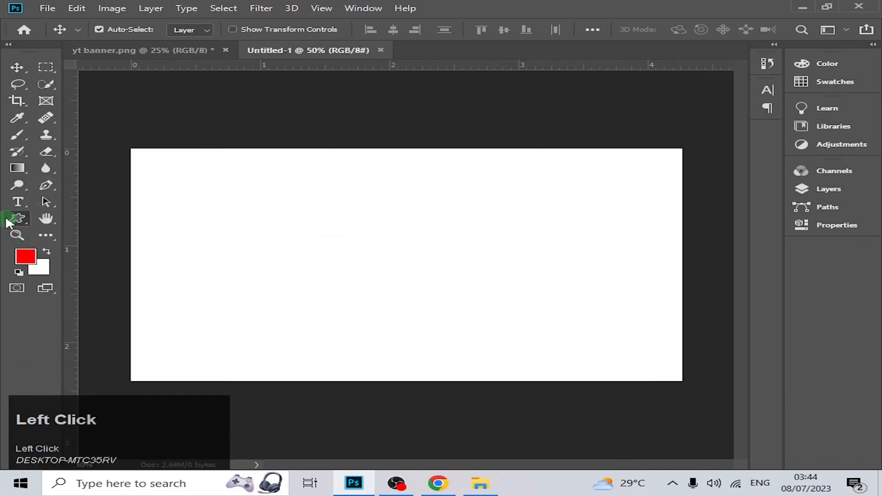
Draw a rectangle about 1430 x 792 px covering the whole canvas and fill it with black.
left_click_drag(8, 224, 103, 221)
left_click_drag(108, 134, 726, 392)
left_click(557, 246)
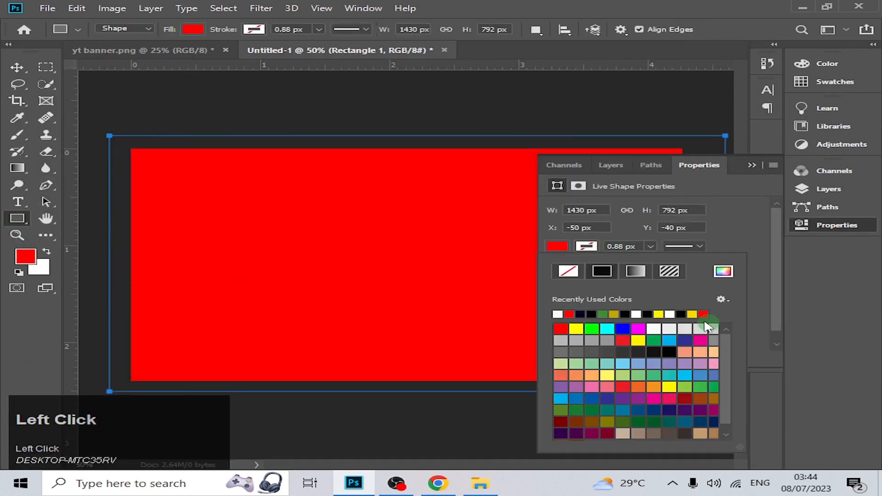
left_click(723, 272)
left_click_drag(460, 368, 306, 427)
left_click(808, 241)
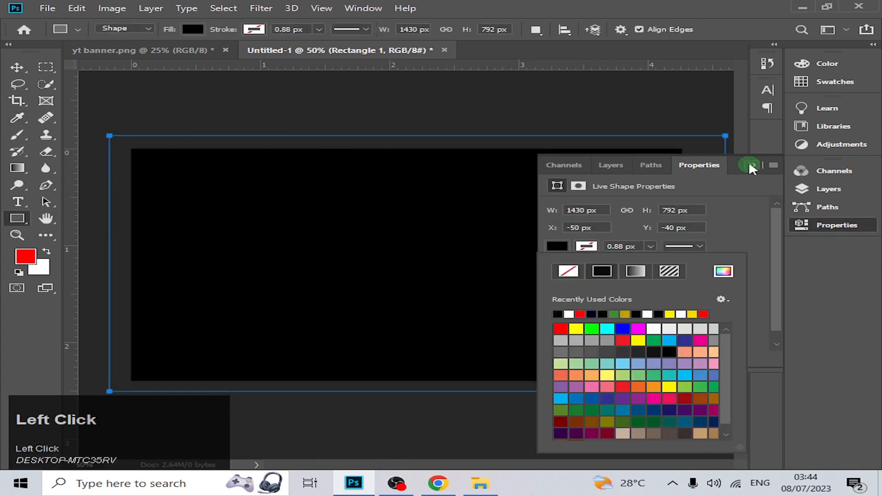
left_click(751, 165)
left_click(17, 67)
left_click(290, 147)
Add a new empty layer above the black rectangle.
left_click(830, 189)
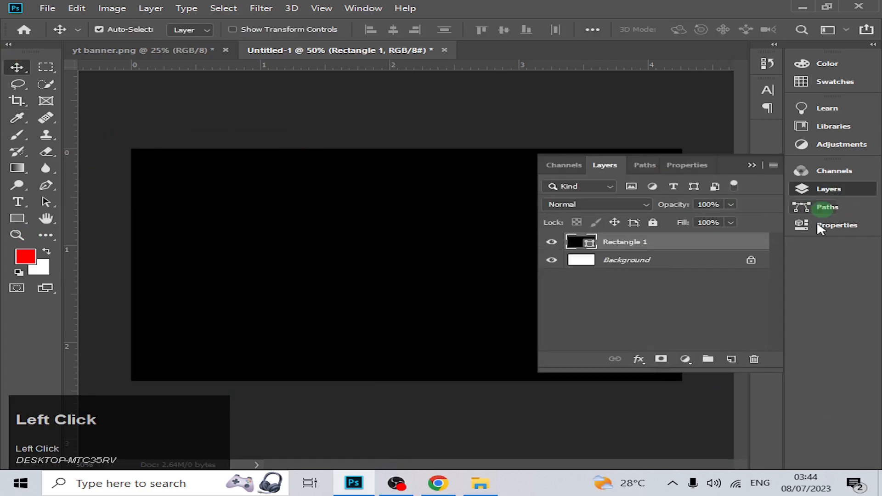
left_click(730, 360)
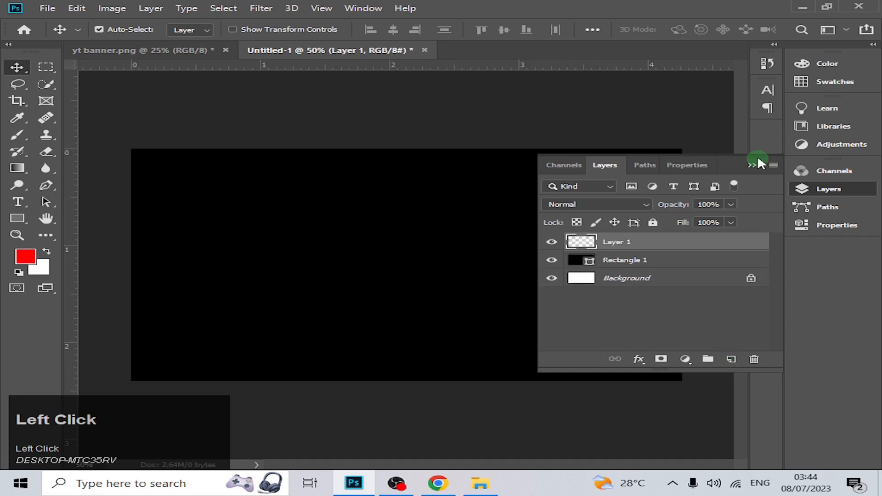
left_click(751, 165)
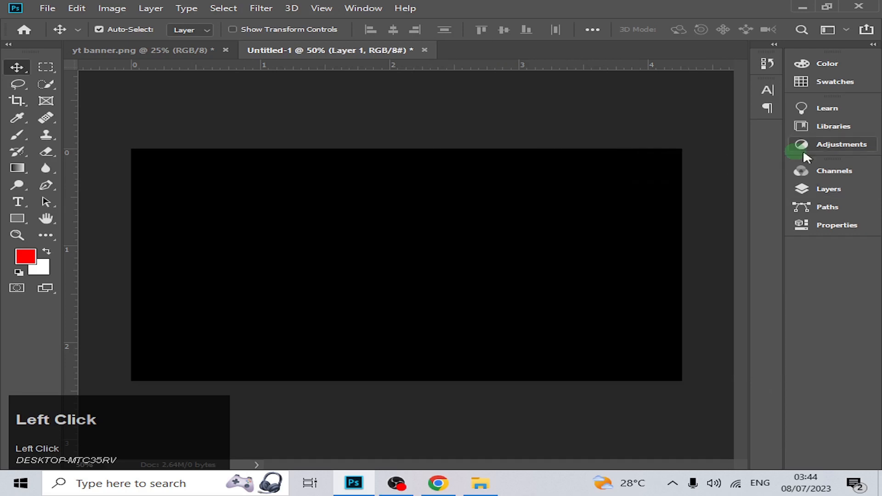
Place the Coca-Cola Zero can photo from Downloads as an embedded image and position it in the right half of the canvas.
left_click(38, 8)
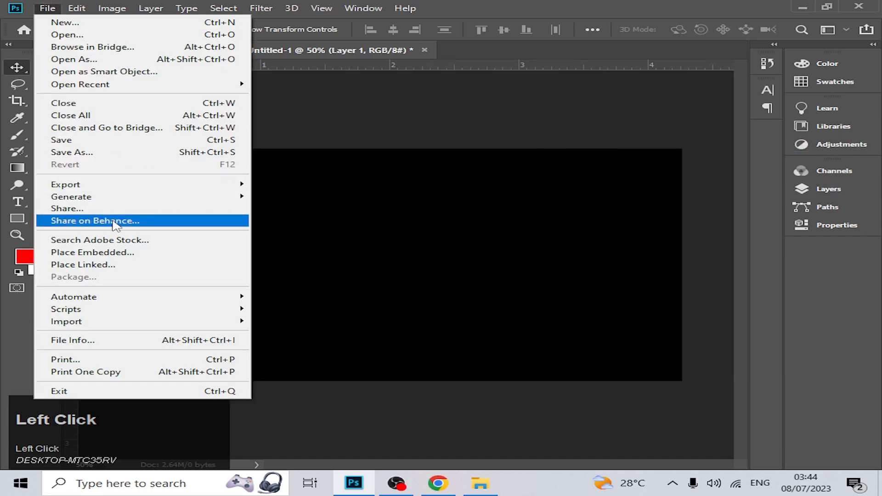
left_click(131, 248)
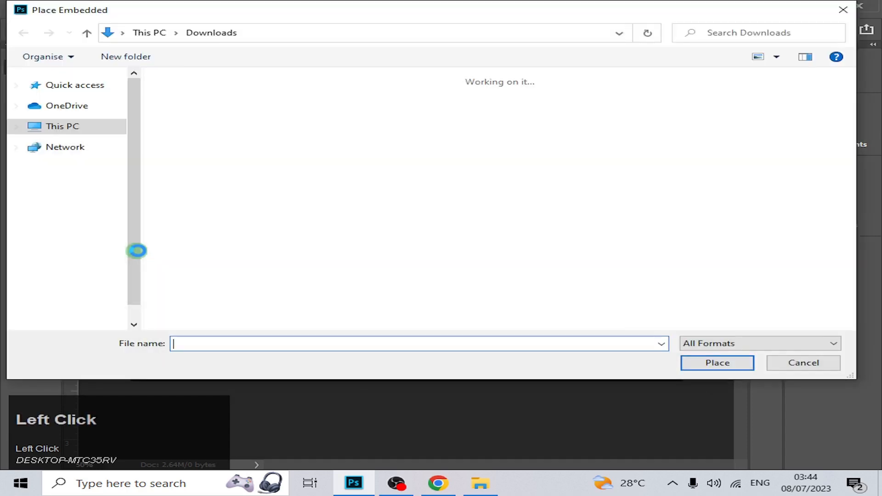
left_click(511, 139)
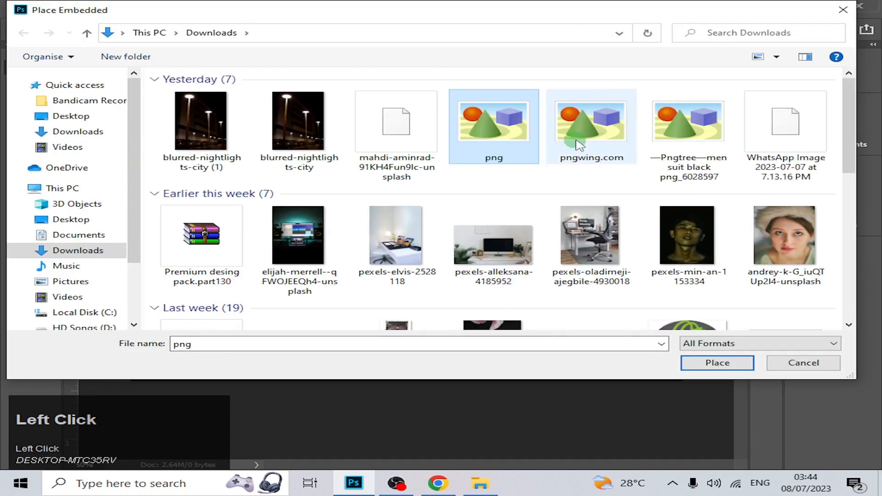
left_click(401, 134)
left_click(711, 364)
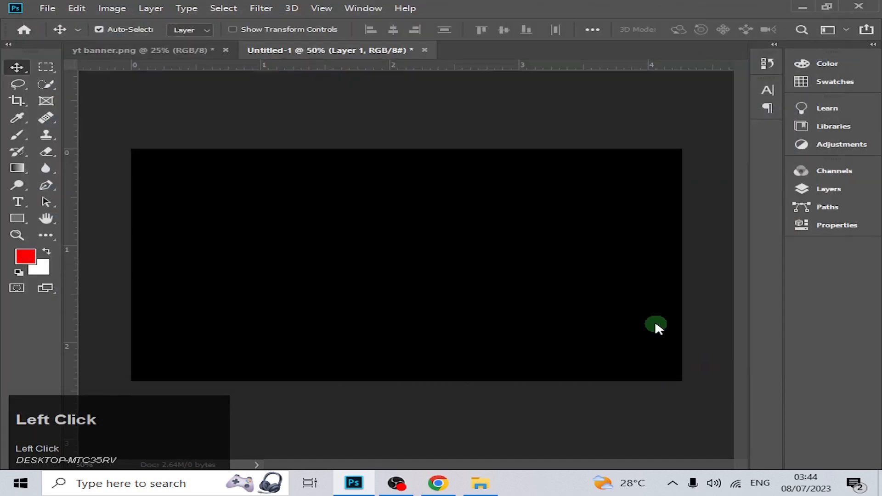
left_click_drag(421, 256, 564, 262)
left_click(658, 29)
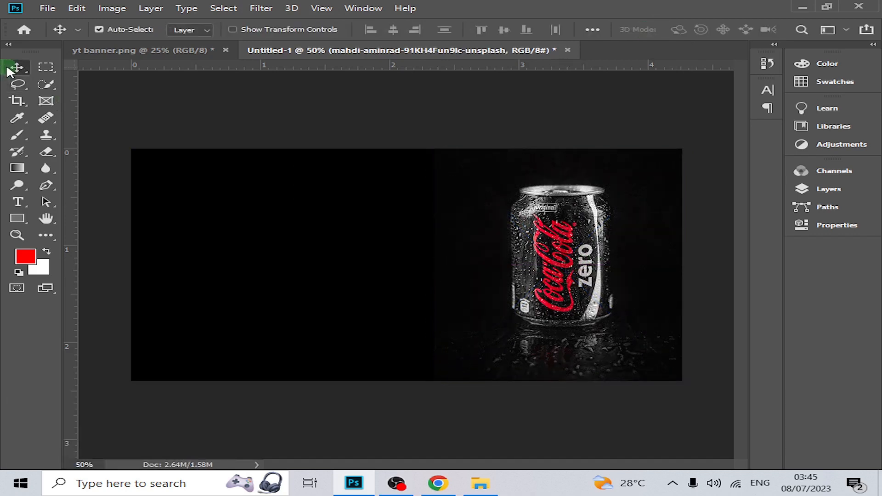
On a new layer above the can photo, add the white text "THE" near the canvas's upper-left corner.
left_click(19, 200)
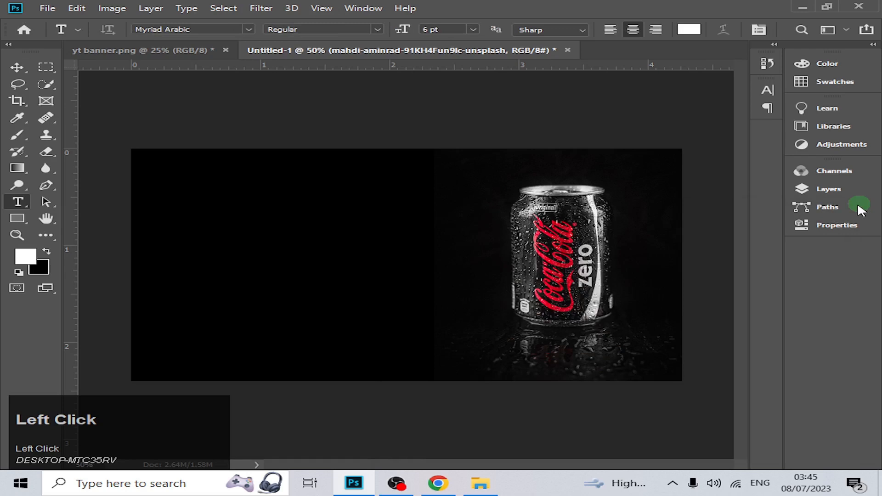
left_click(851, 189)
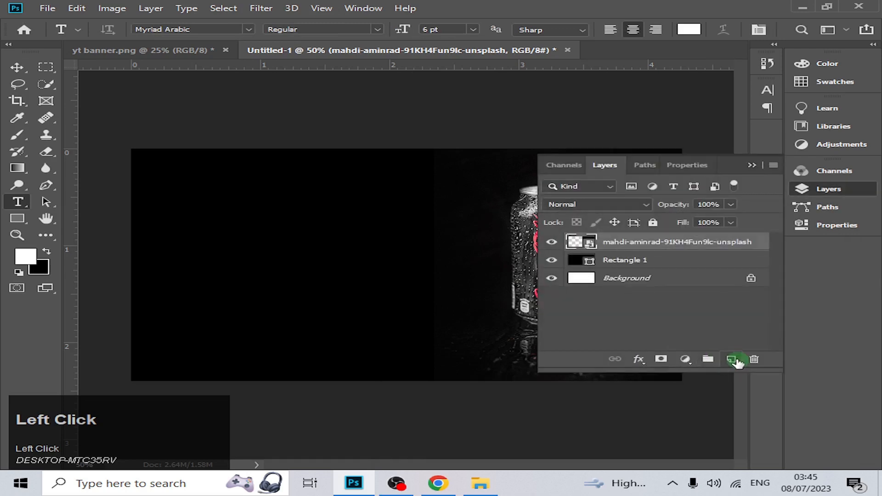
left_click(732, 359)
left_click(184, 182)
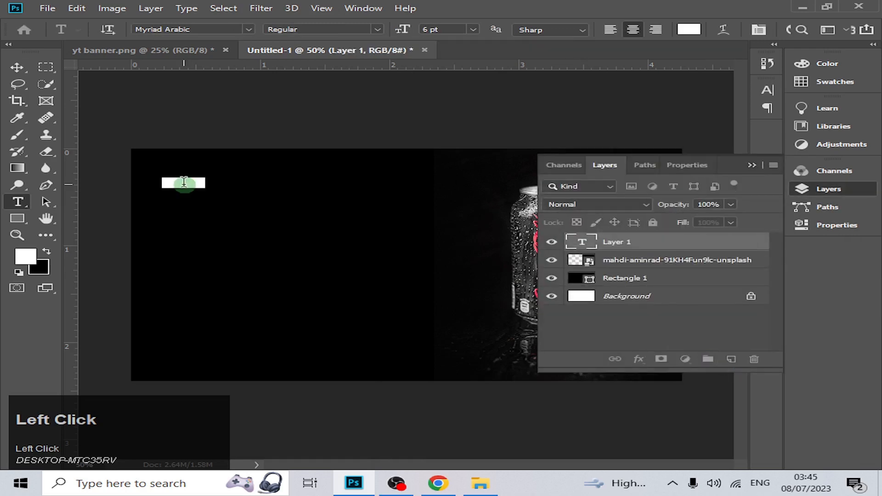
left_click(278, 192)
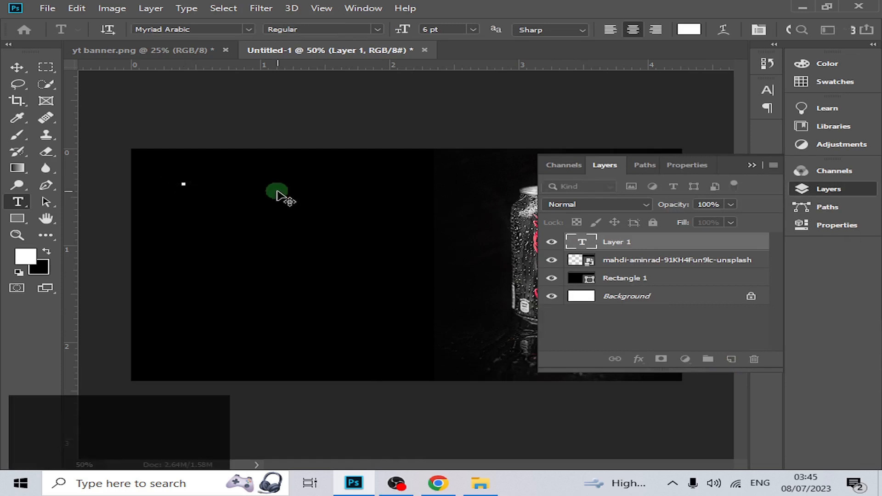
key("shift")
type("THE")
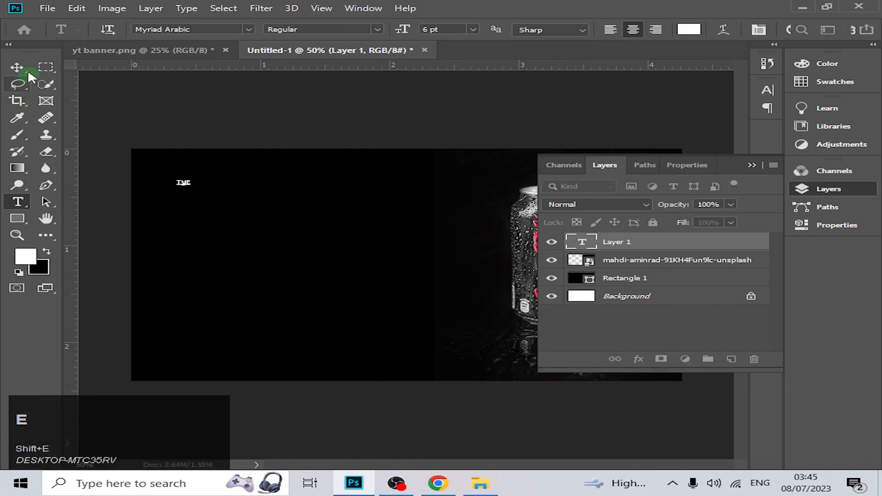
left_click(23, 66)
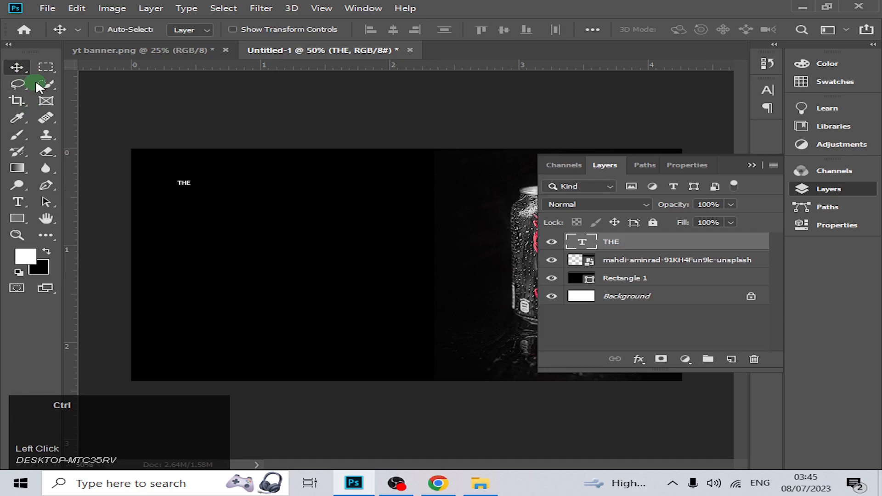
Scale the text "THE" up to about 25.85 pt.
key("ctrl+t")
mouse_move(196, 184)
left_mouse_down()
mouse_move(260, 187)
mouse_move(212, 181)
left_mouse_up()
left_click(224, 206)
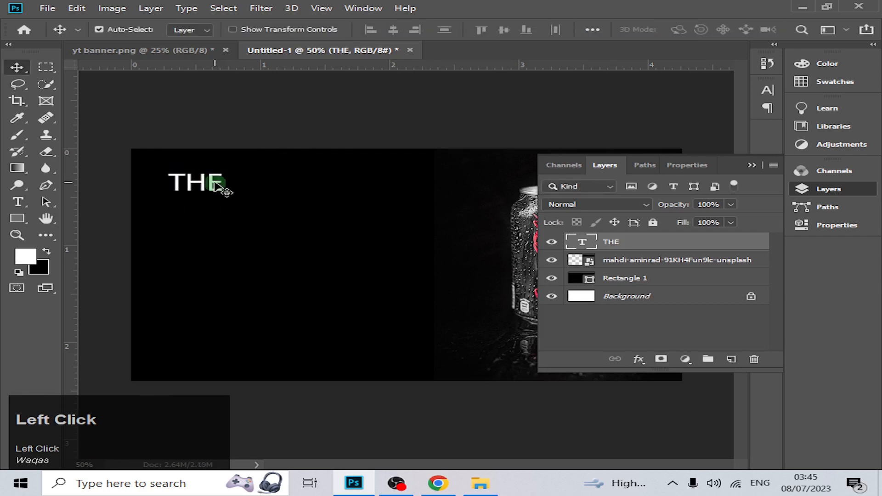
Change the font of the text "THE" to Open Sans Condensed SemiBold.
double_click(216, 184)
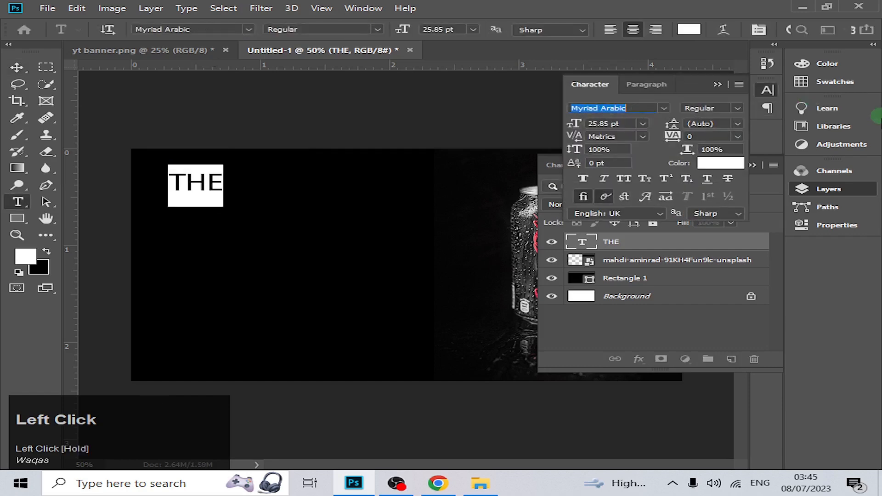
type("Open Sans")
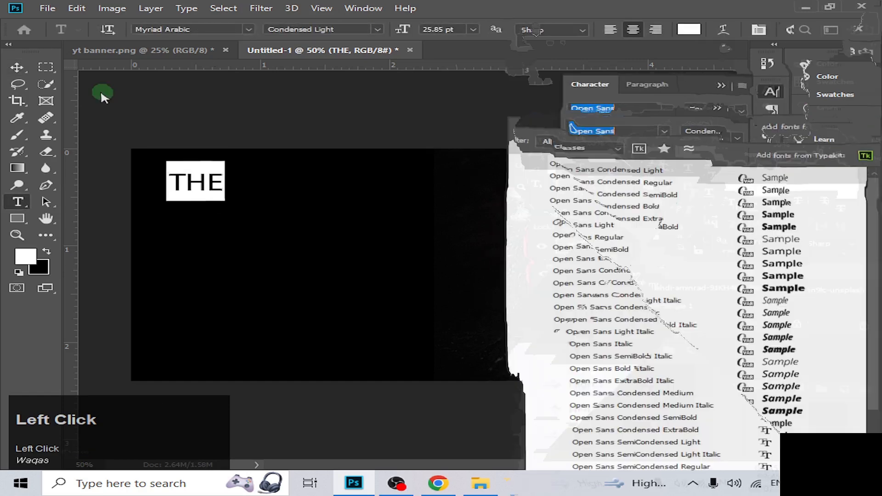
left_click(15, 68)
left_click(16, 69)
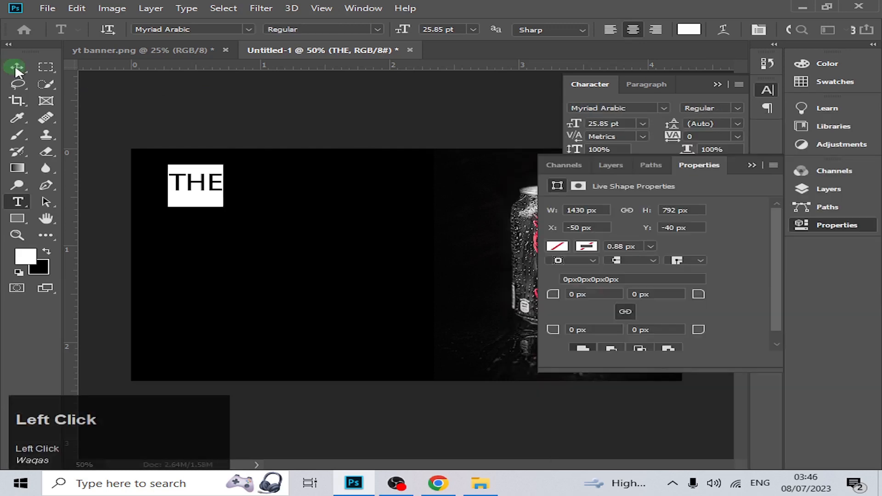
left_click(192, 181)
left_click(203, 198)
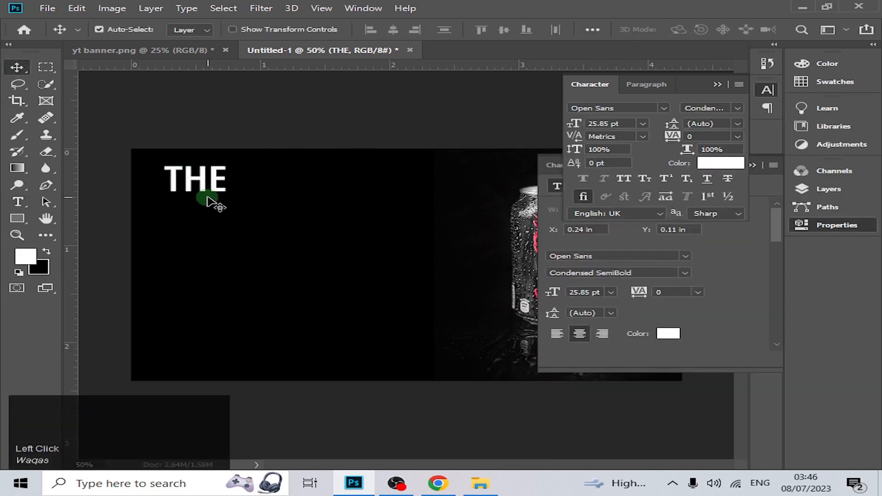
Duplicate "THE" below itself, change the copy to "ULTIMATE", and arrange both lines closely with their left edges roughly aligned.
left_click(202, 190, "alt")
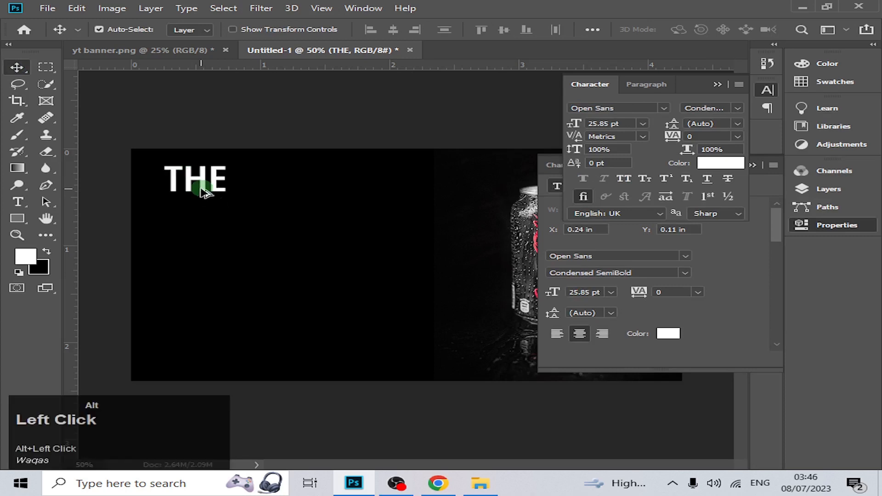
left_click_drag(202, 192, 203, 238)
double_click(213, 233)
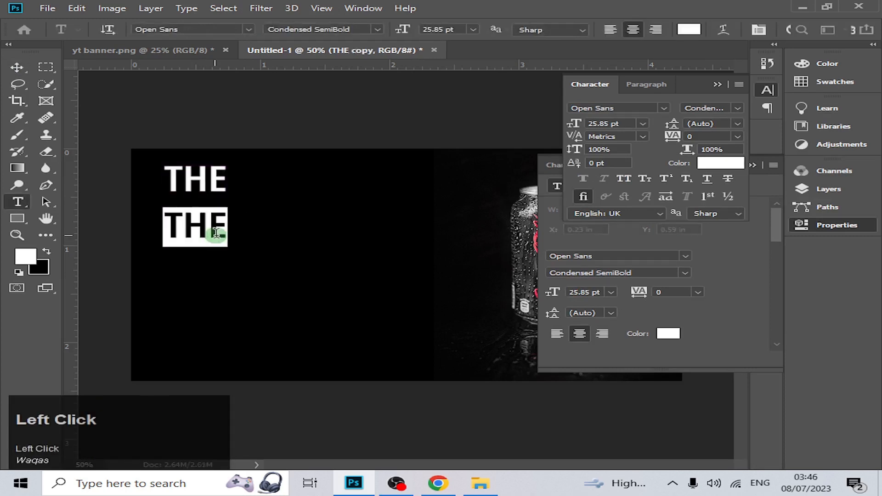
key("BackSpace")
type("U")
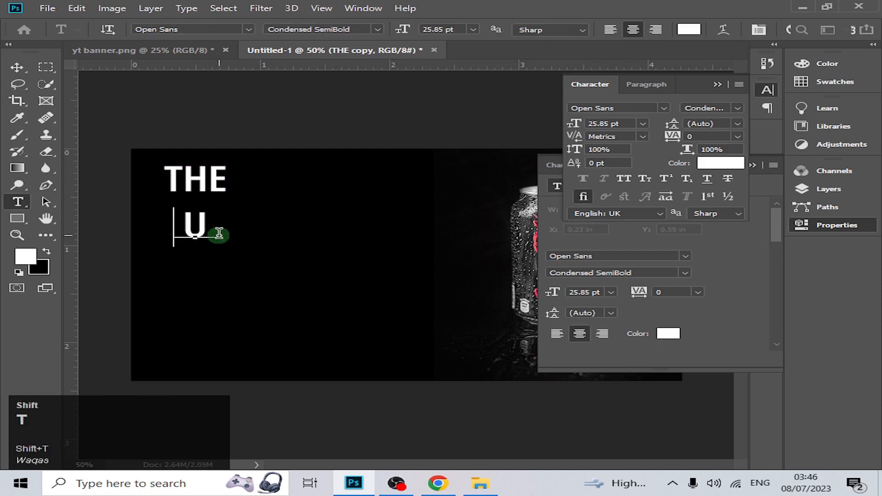
type("LTIMATE")
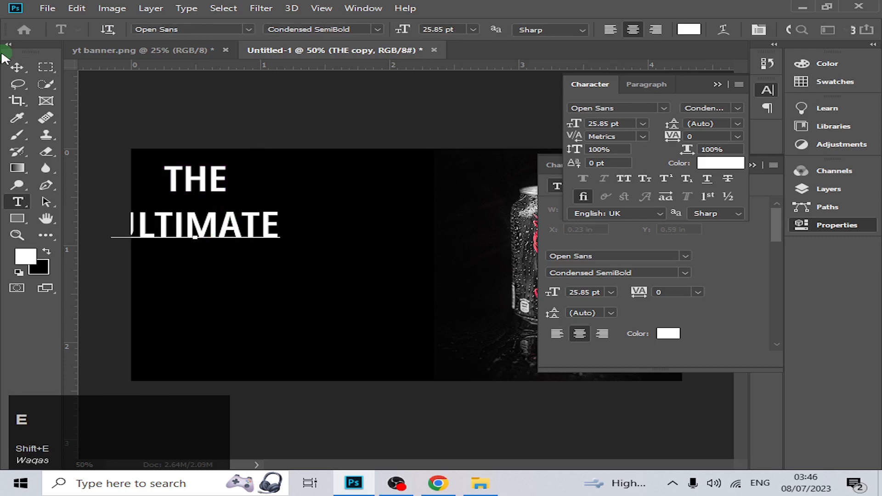
left_click(16, 67)
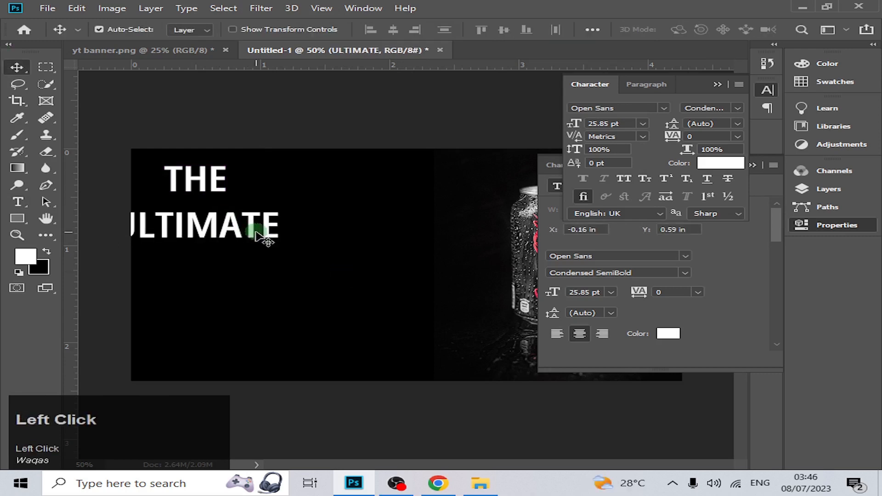
left_click_drag(258, 235, 316, 238)
left_click_drag(199, 179, 196, 196)
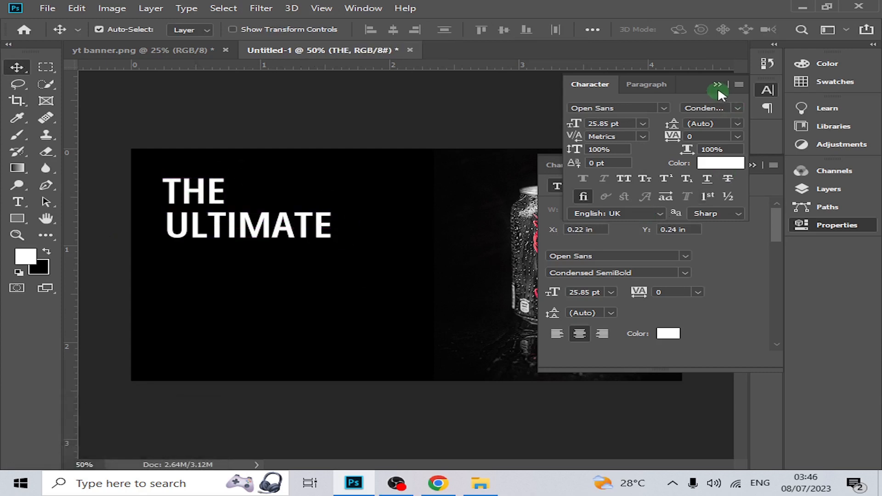
Duplicate "ULTIMATE" below itself and change the copy's text to "SELTER".
left_click(257, 231)
left_click_drag(256, 232, 260, 271)
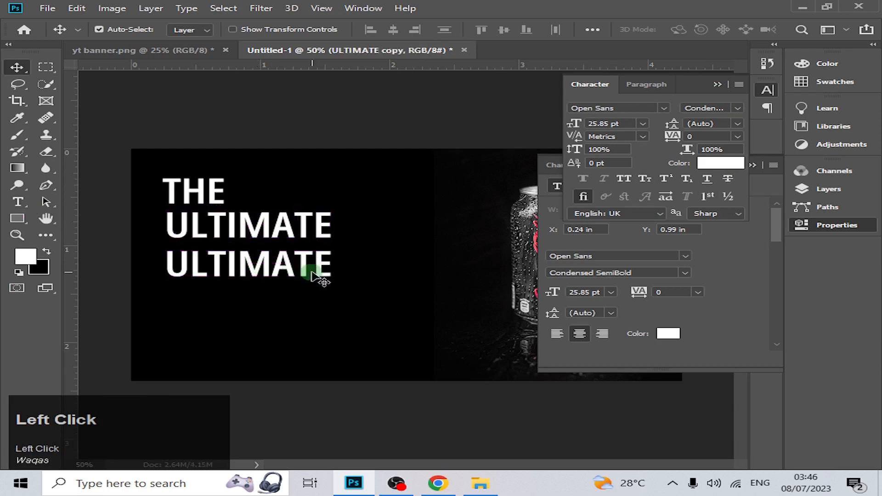
key("t")
left_click(313, 276)
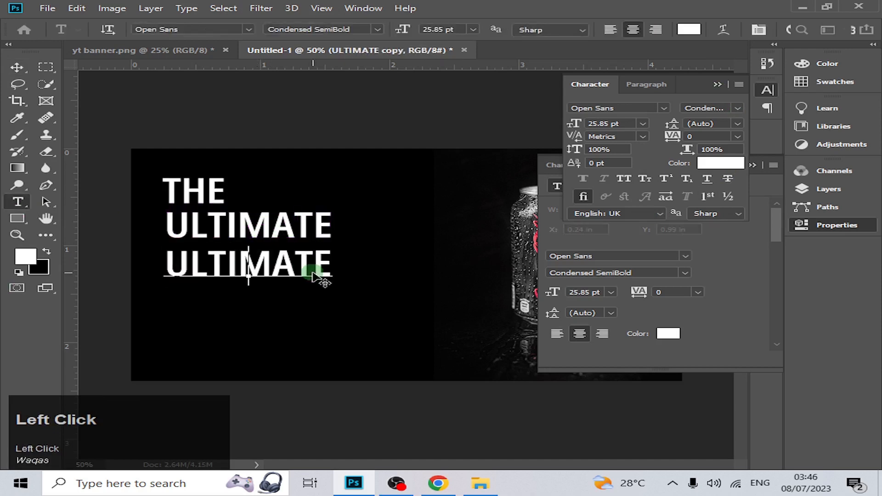
key("ctrl+a")
key("BackSpace")
type("SEL")
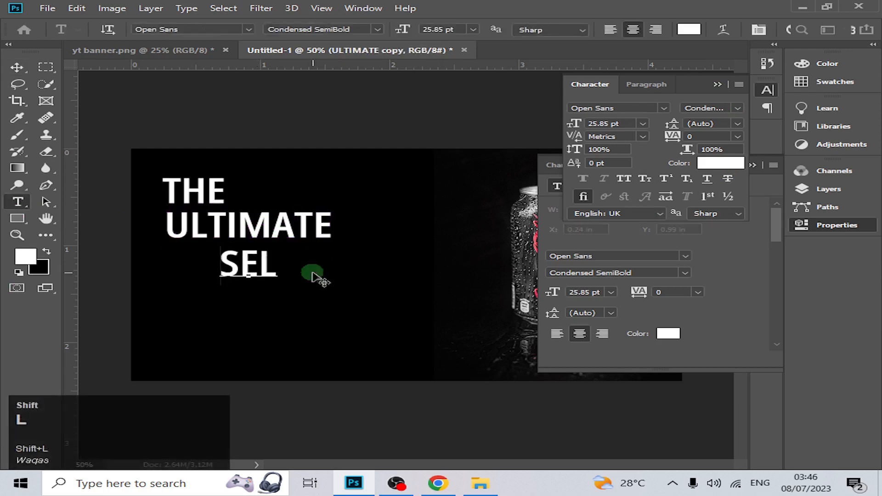
type("TER")
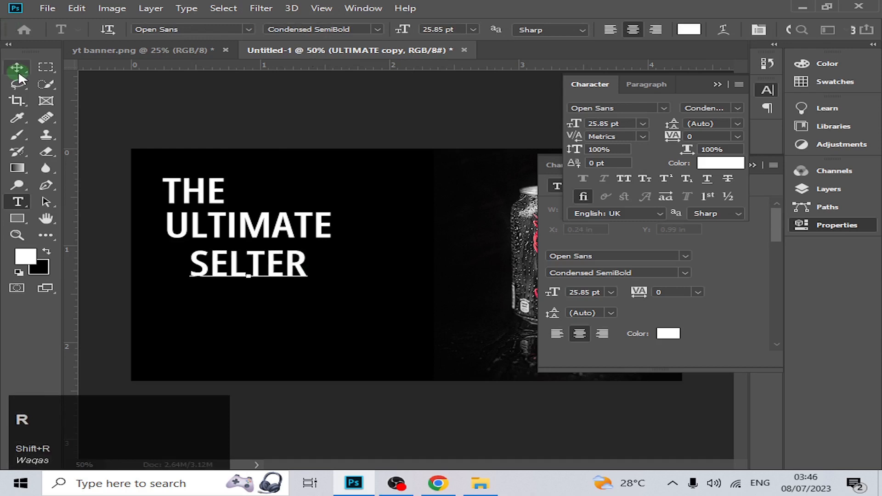
left_click(18, 68)
Move "SELTER" to line up under "ULTIMATE", duplicate it below itself, and change the copy's text to "TASTE".
left_click(216, 265)
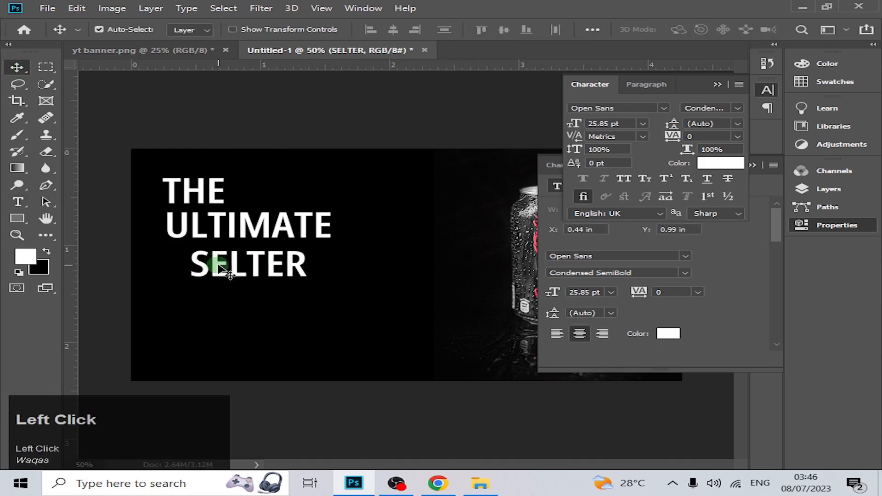
left_click_drag(219, 264, 205, 303)
double_click(281, 305)
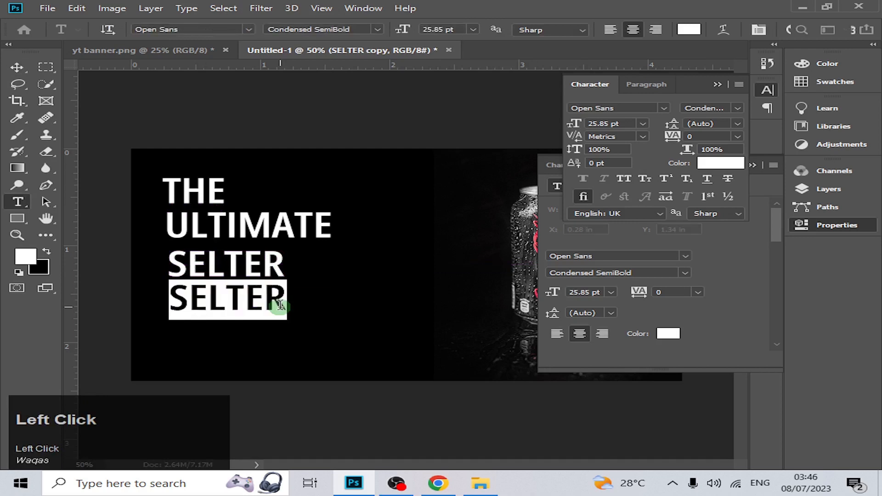
key("BackSpace")
type("T")
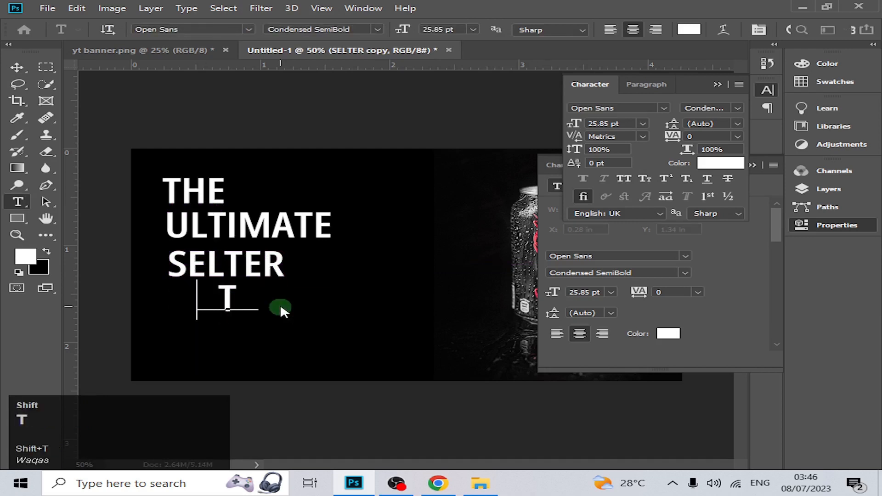
type("ASTE")
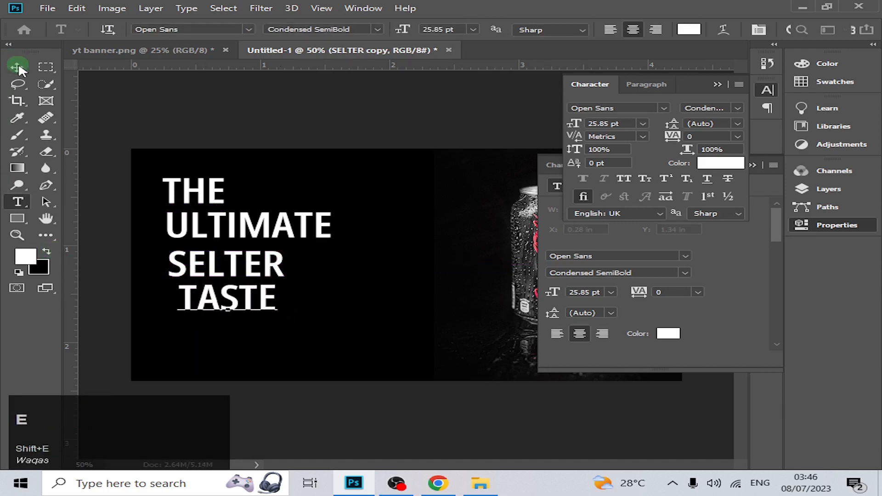
left_click(19, 68)
Duplicate "TASTE" below itself and change the copy's text to "TEST".
left_click(212, 292)
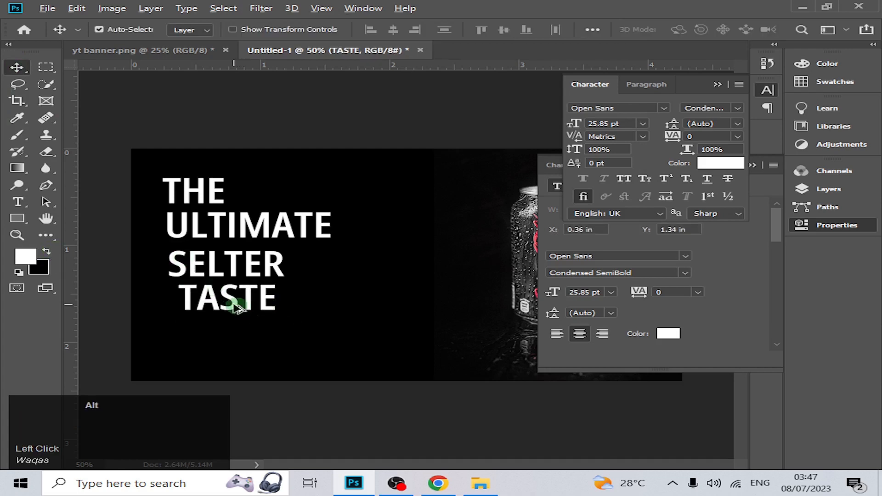
left_click_drag(235, 304, 257, 339)
double_click(269, 338)
key("BackSpace")
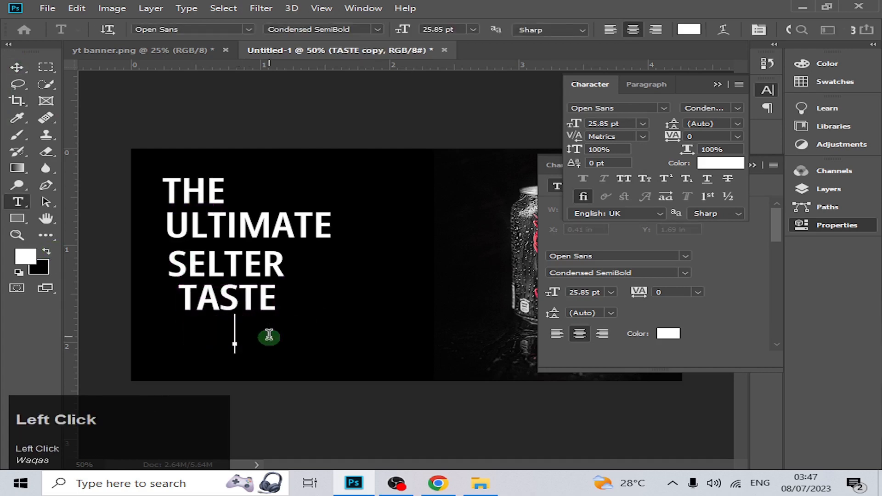
type("TEST")
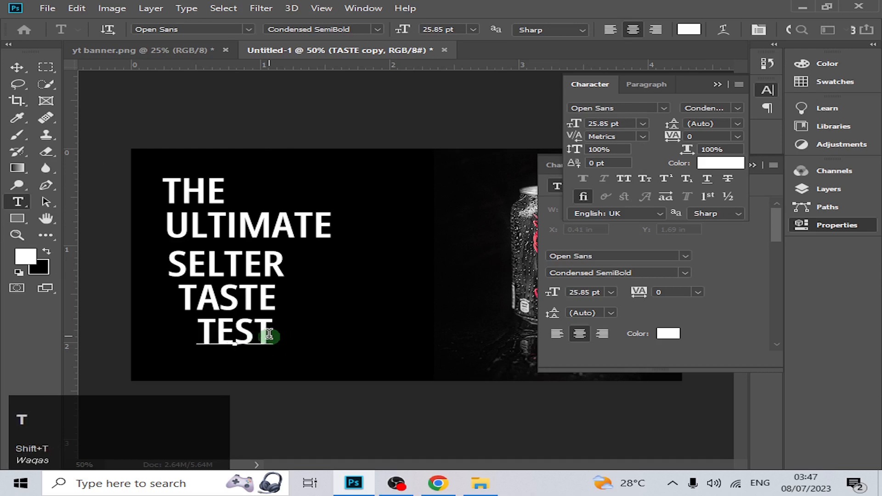
left_click(17, 67)
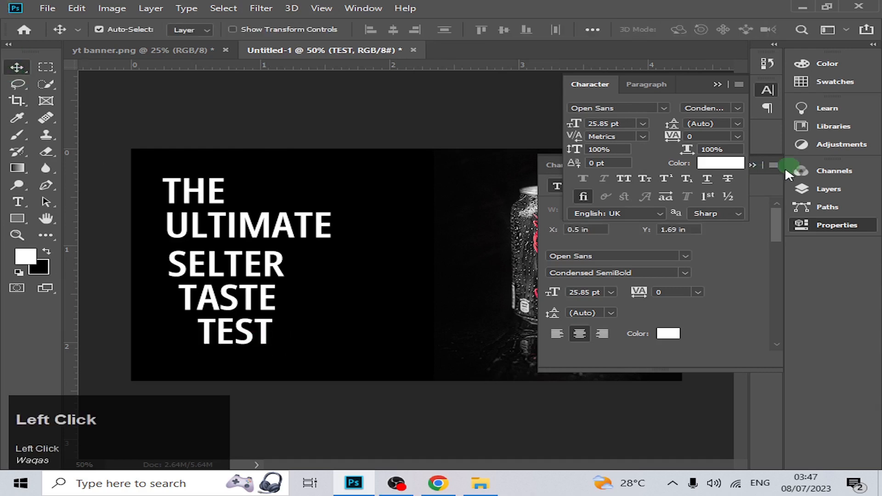
Collapse the panels covering the canvas, select all the headline lines, and align their left edges.
left_click(719, 84)
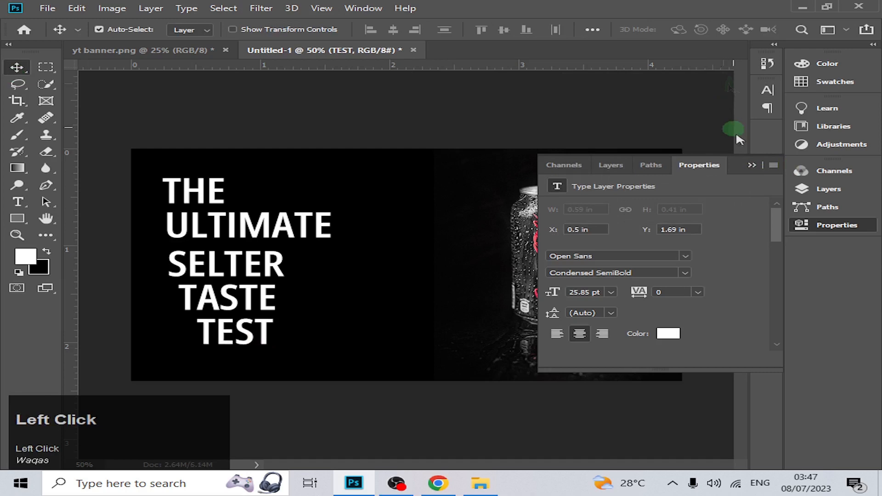
left_click(753, 164)
left_click_drag(110, 115, 435, 398)
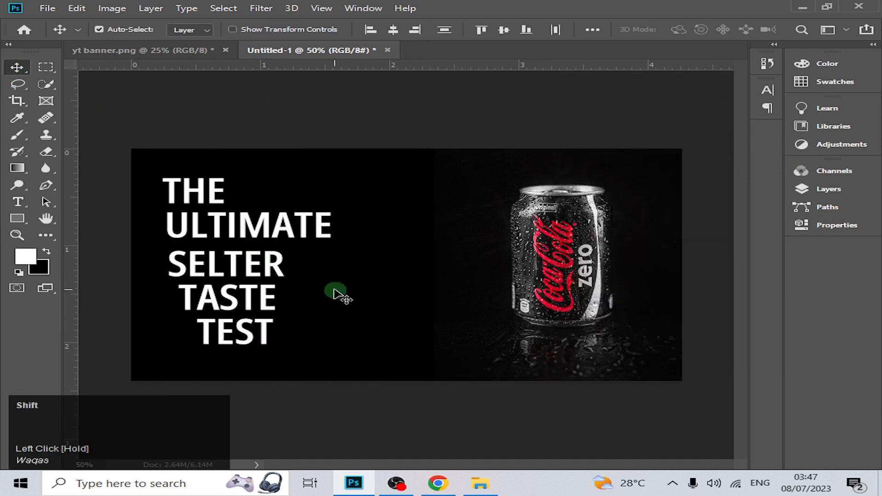
left_click(307, 274, "shift")
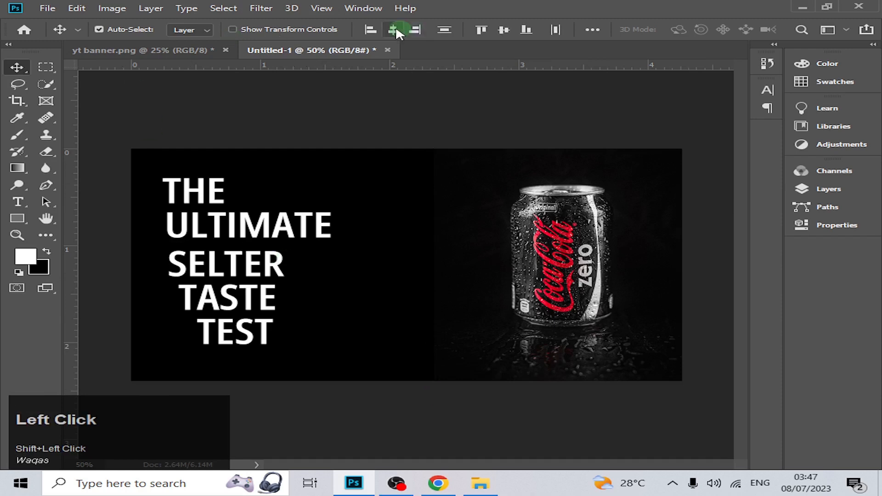
left_click(370, 30)
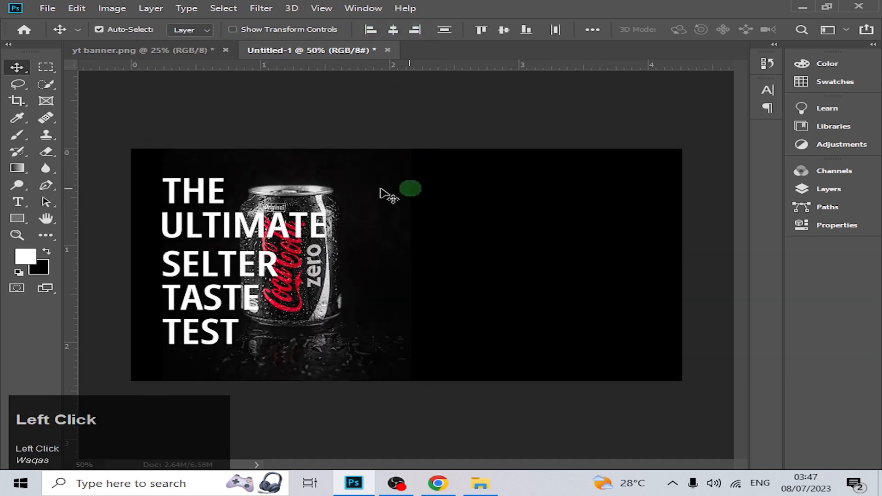
left_click(13, 64)
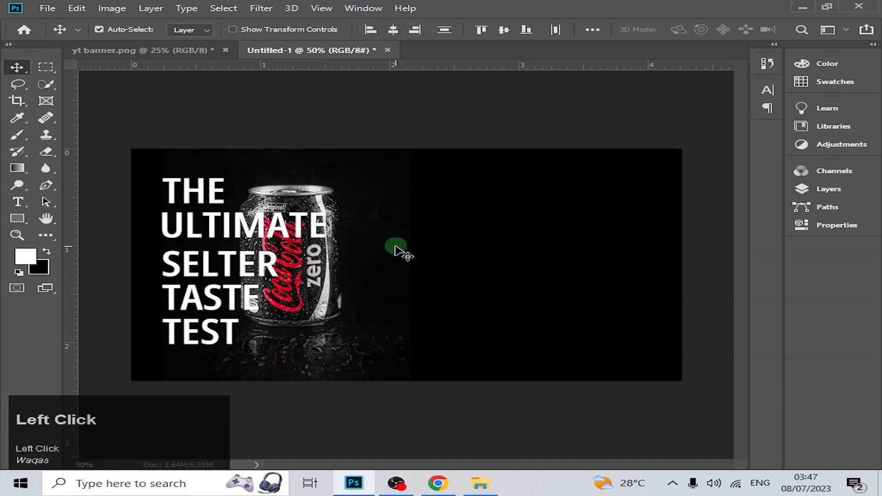
left_click_drag(395, 251, 446, 248)
key("ctrl+z")
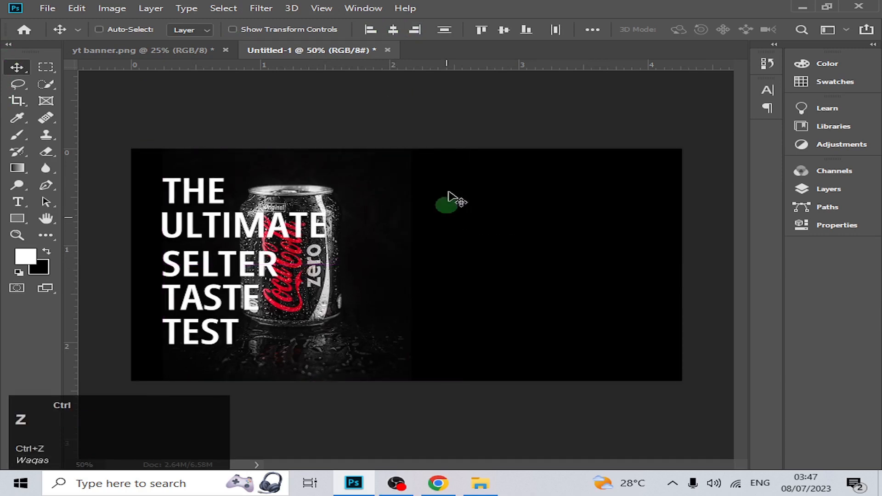
Move only the can photo back to the right end of the banner, clear of the headline text.
left_click(459, 124)
left_click_drag(427, 218, 671, 229)
Add a new layer above the black background rectangle and draw a rectangle about 500 x 124 px behind "ULTIMATE", starting at the banner's left edge.
left_click(15, 220)
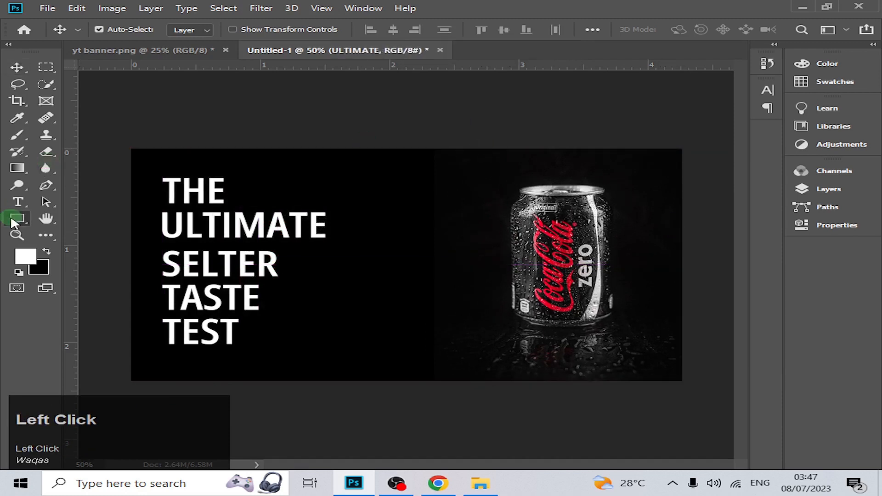
left_click(829, 189)
scroll(636, 325, "down", 2)
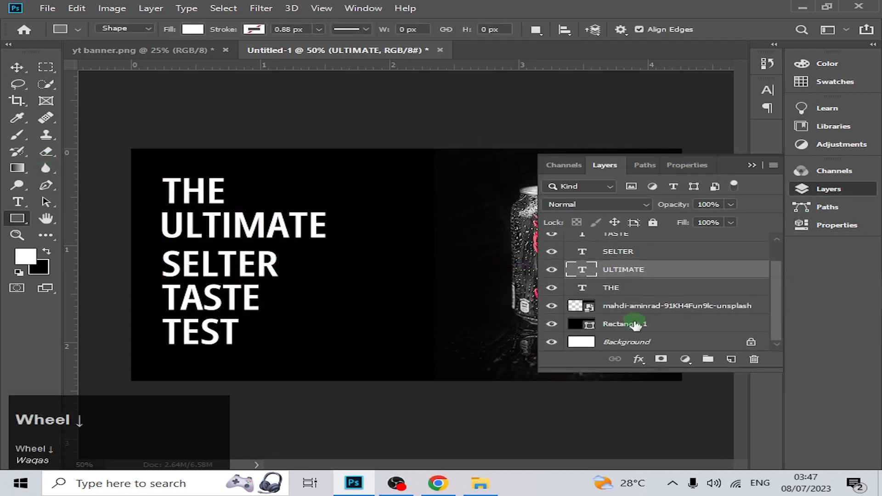
left_click(718, 323)
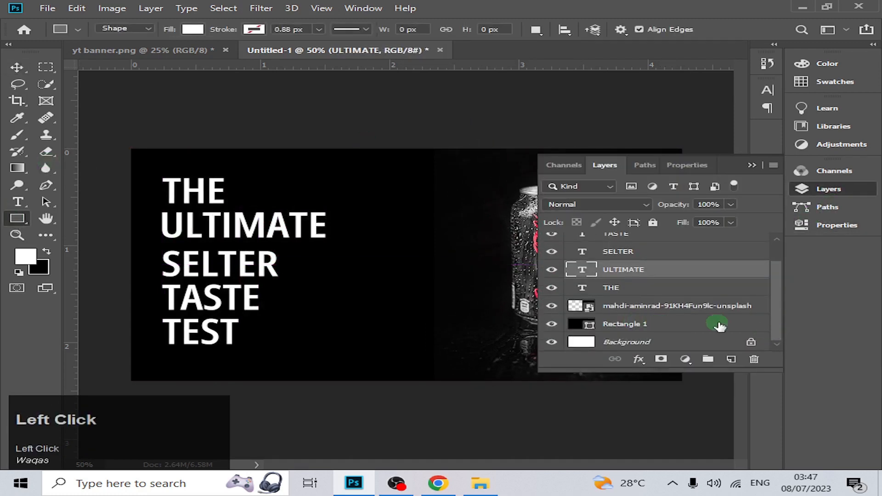
left_click(734, 359)
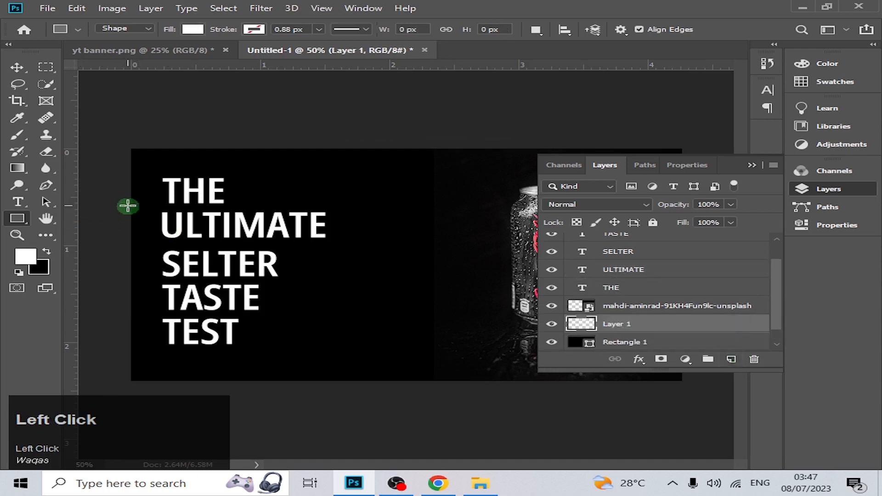
left_click_drag(127, 206, 343, 245)
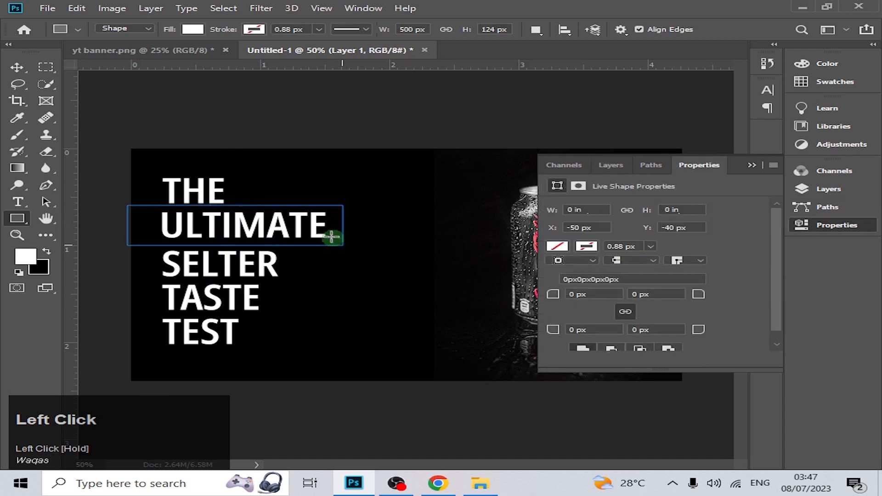
Set the fill of the rectangle behind "ULTIMATE" to the dark orange-yellow d59100.
left_click(554, 246)
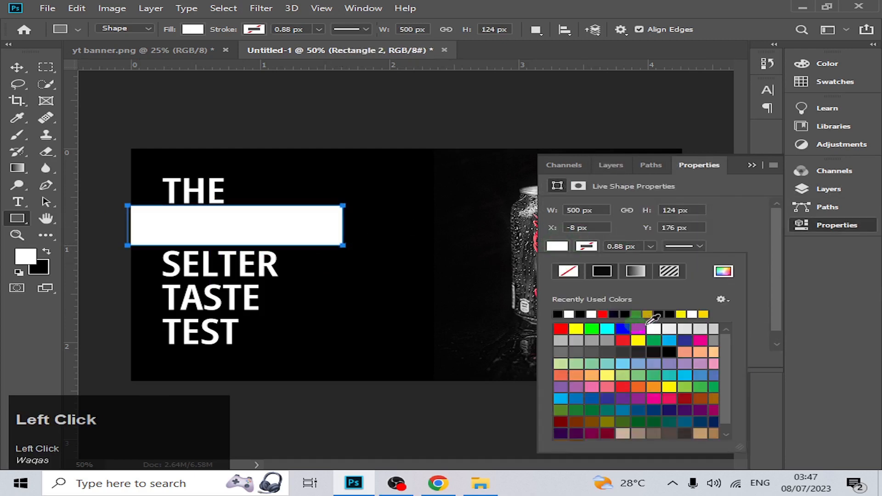
left_click(705, 316)
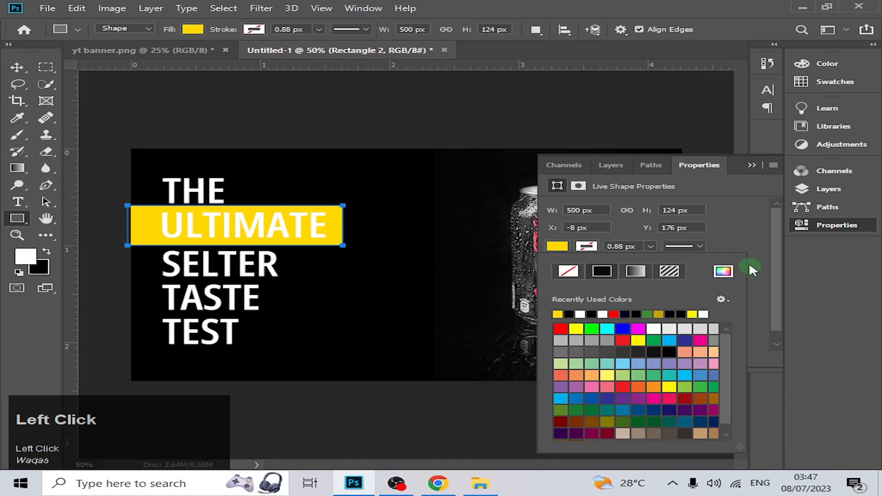
left_click(722, 271)
left_click(612, 274)
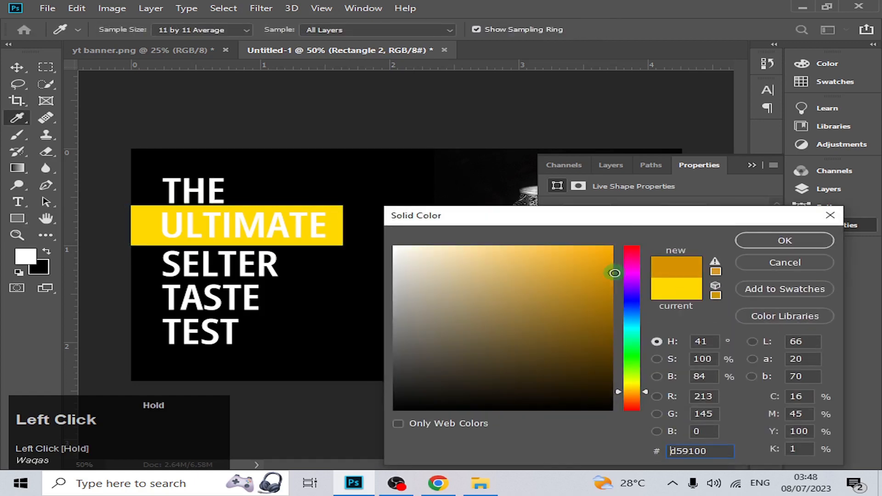
left_click(811, 241)
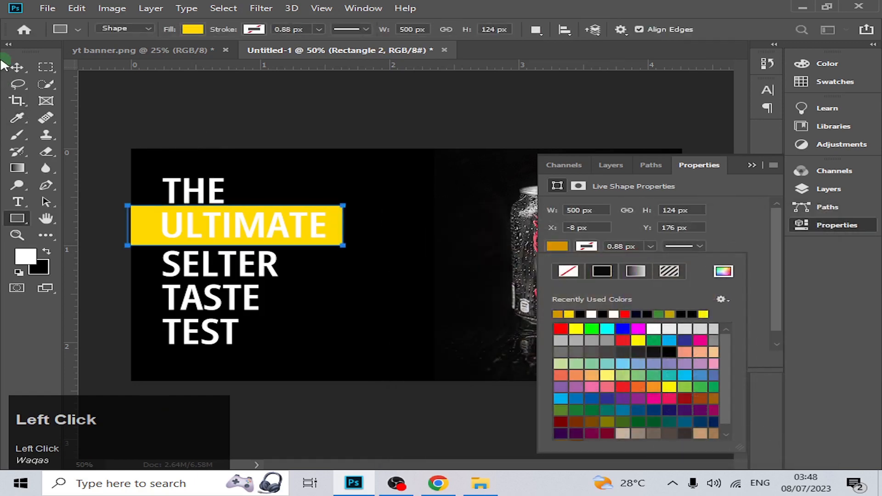
left_click(16, 67)
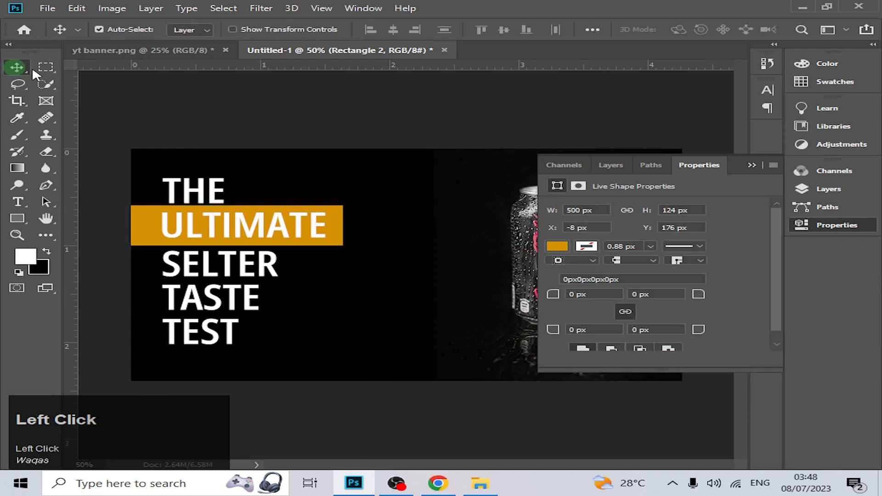
Change the colour of the text "ULTIMATE" to black.
double_click(324, 236)
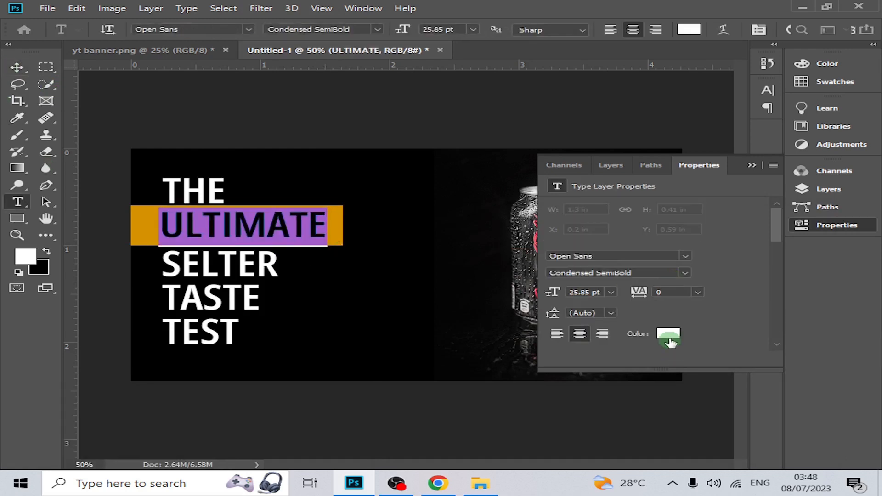
left_click(669, 340)
left_click_drag(459, 377, 305, 445)
left_click(770, 243)
left_click(17, 68)
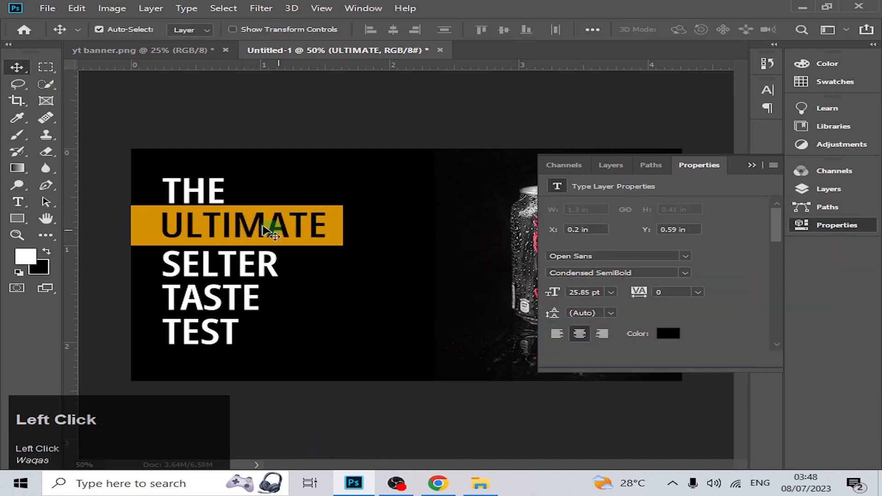
Scale the text "THE" down to about 66% (17.11 pt), keeping its left edge in place.
left_click(212, 193, "ctrl")
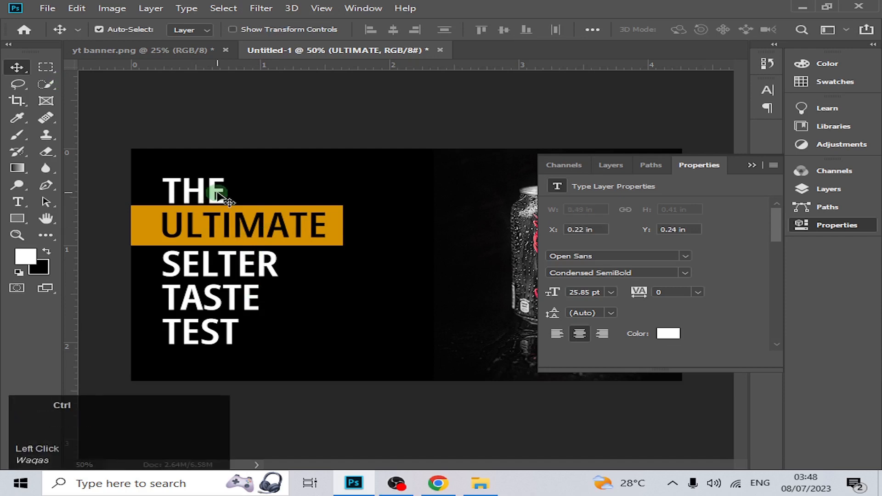
key("ctrl+t")
key("ctrl+t")
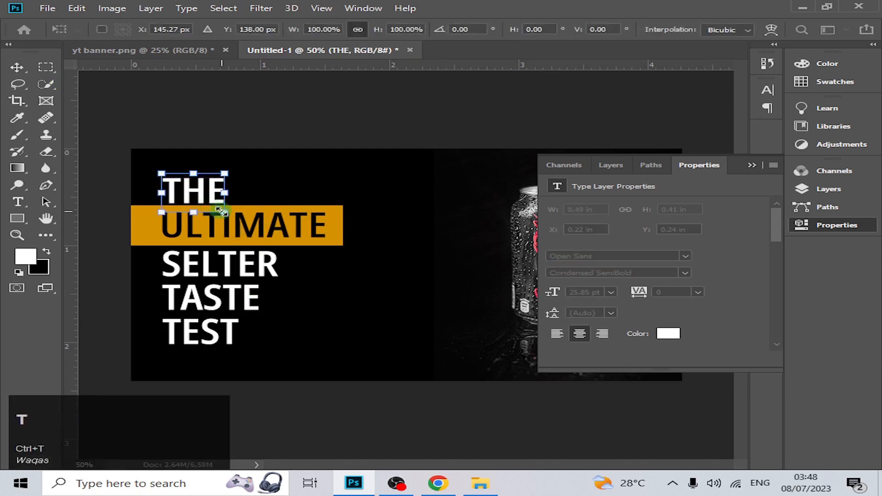
left_click_drag(220, 204, 210, 188)
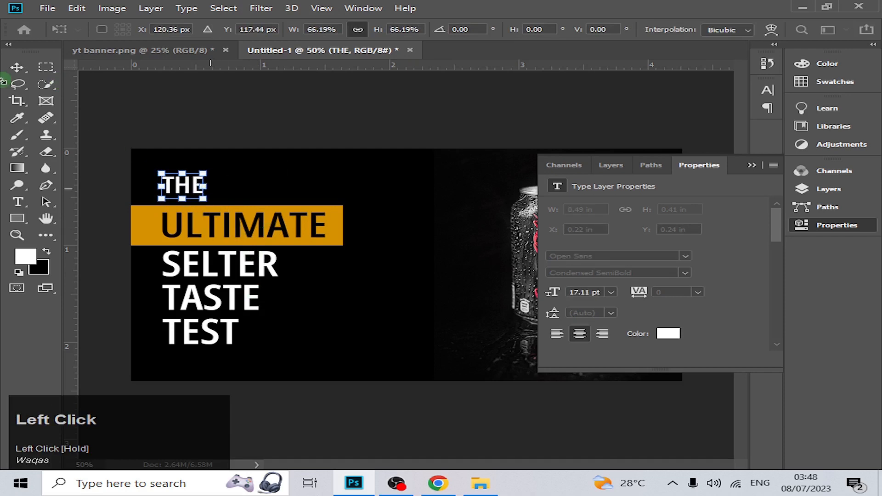
left_click(17, 68)
Scale the text "ULTIMATE" down to about 72% (18.58 pt) within its coloured bar.
left_click(264, 225)
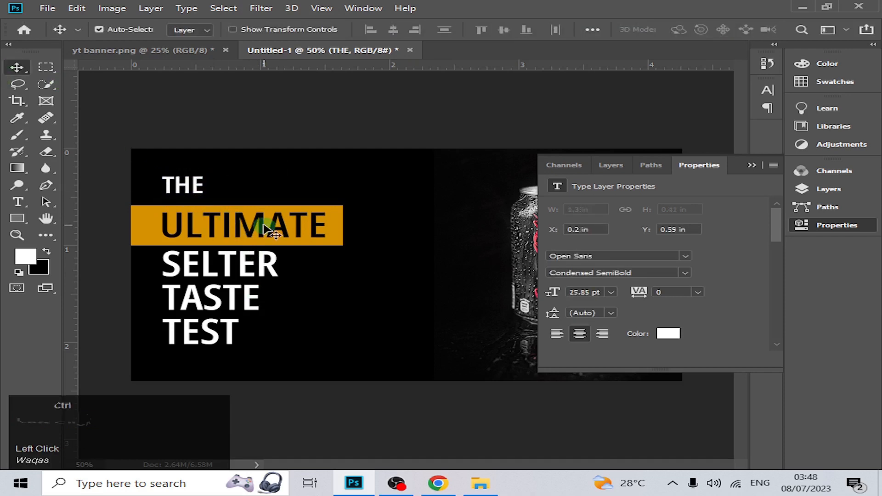
key("ctrl")
key("ctrl+t")
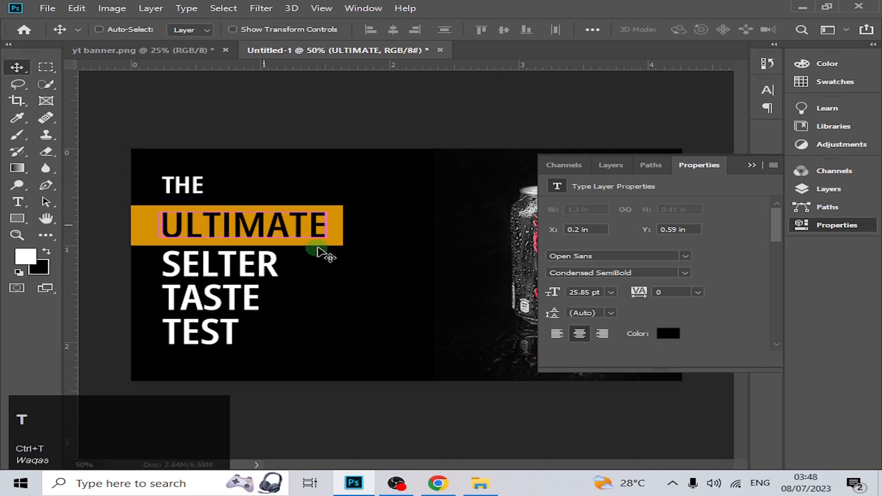
left_click_drag(325, 238, 243, 230)
left_click(17, 69)
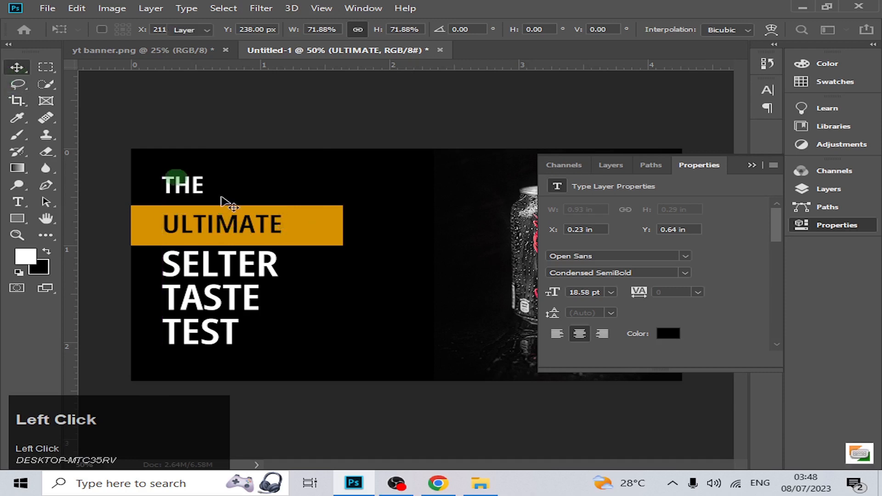
Reduce the height of the orange bar behind "ULTIMATE" to about 108 px by raising its lower edge.
left_click(305, 239, "ctrl")
key("ctrl+t")
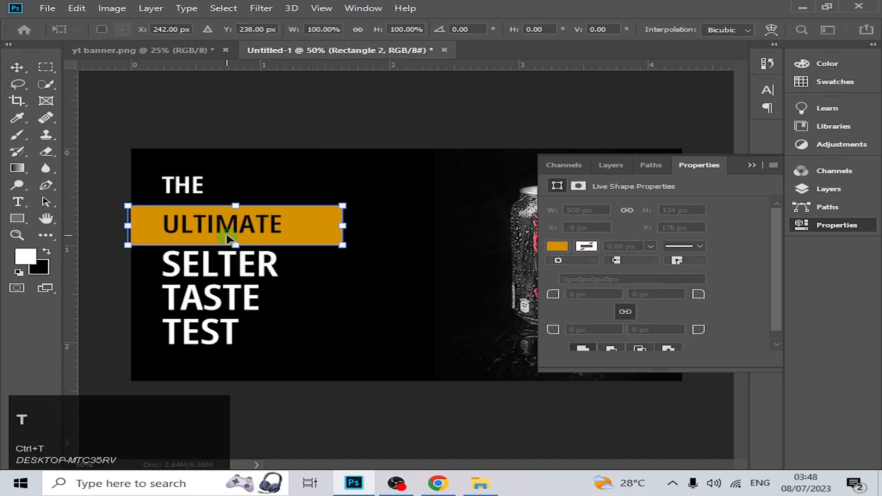
left_click_drag(227, 239, 229, 234)
left_click(17, 68)
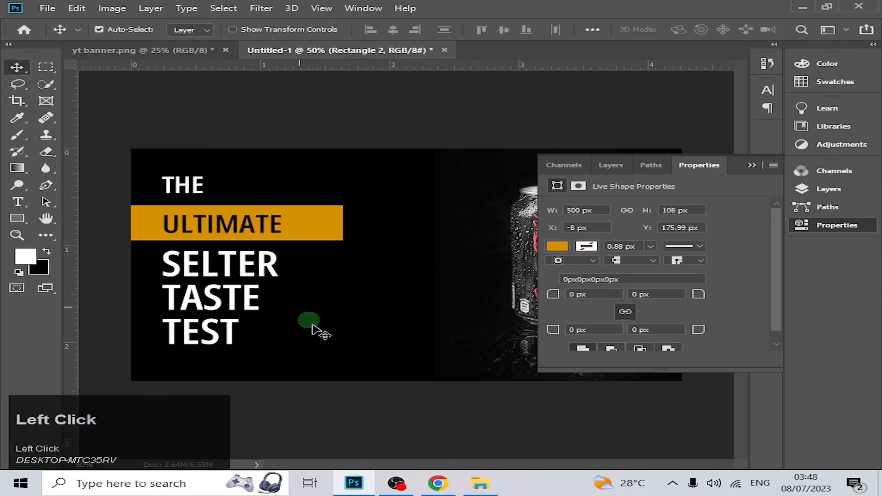
Enlarge the headline text "SELTER" to about the right edge of the orange bar, keeping its left edge aligned.
left_click(229, 271, "ctrl")
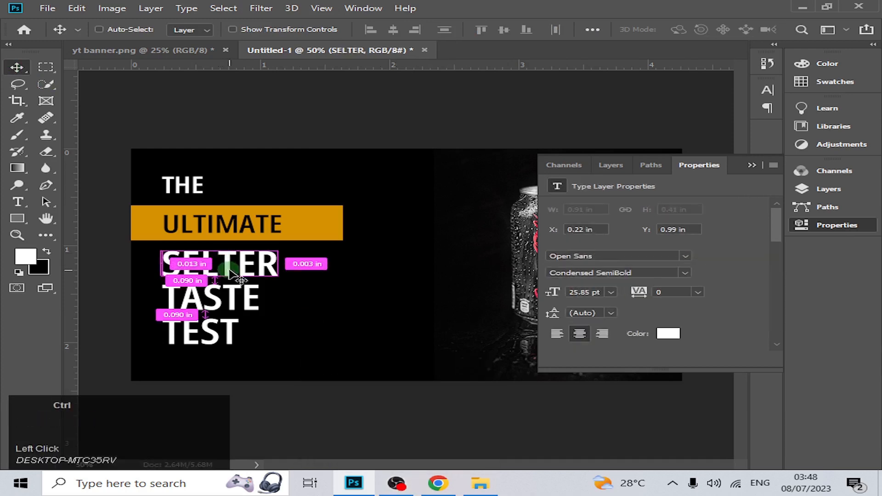
key("ctrl+t")
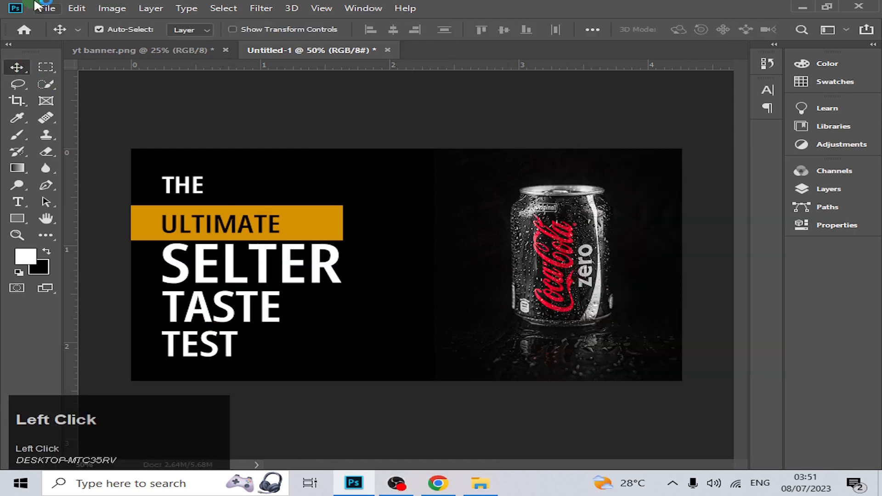
Place the embedded lemon splash image hans-leuzinger-2fBmb6iGl9o-unsplash and scale it to 2.36%.
left_click(37, 7)
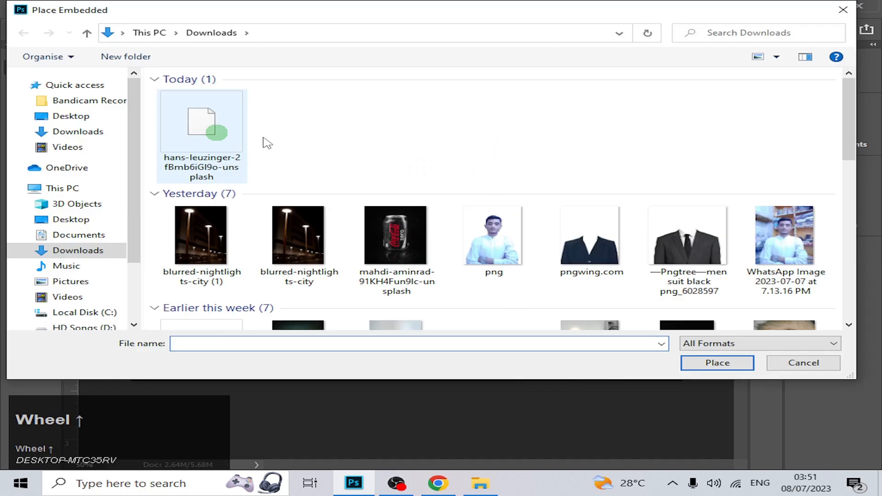
left_click(715, 363)
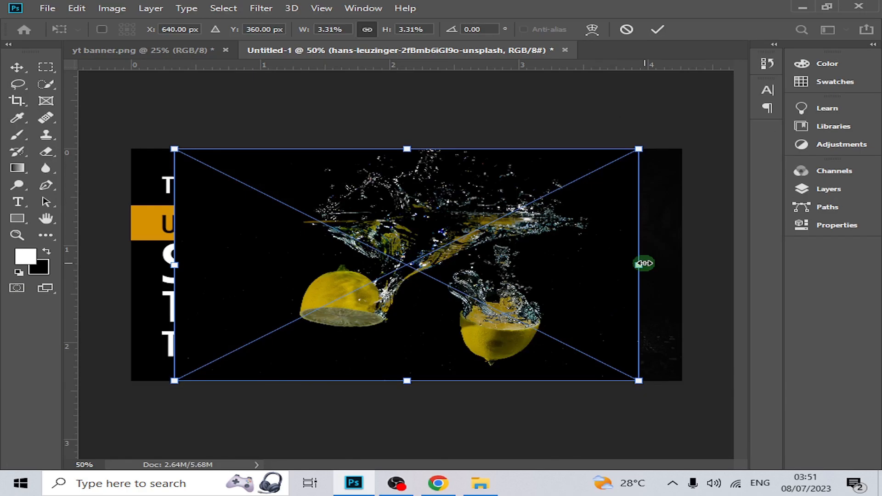
left_click_drag(644, 263, 506, 265)
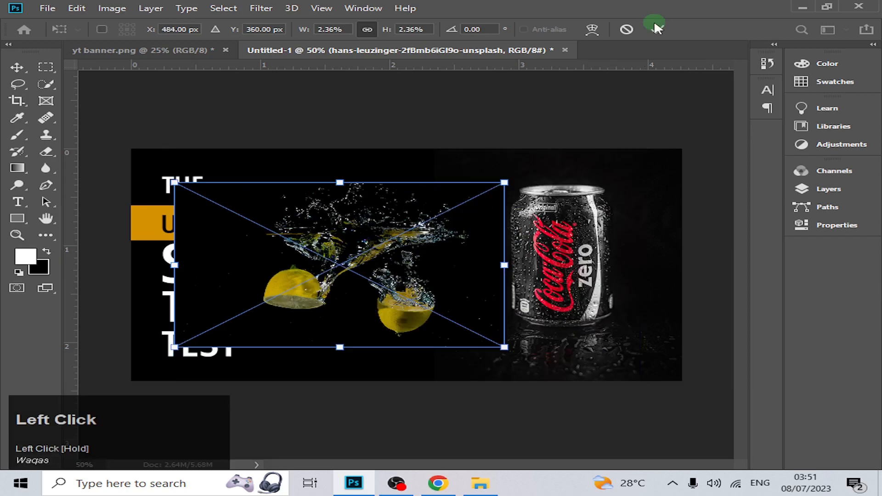
left_click(656, 28)
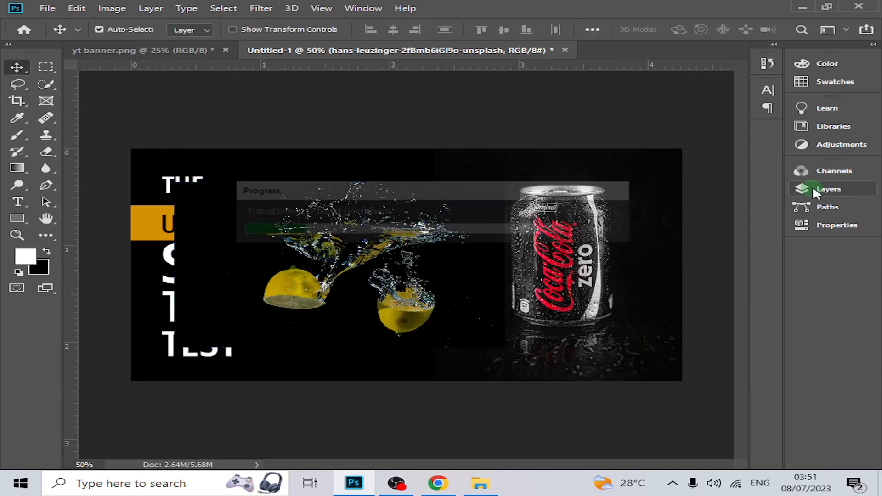
Set the lemon splash layer's blend mode to Lighten and move the image over the base of the can.
left_click(815, 192)
left_click(620, 207)
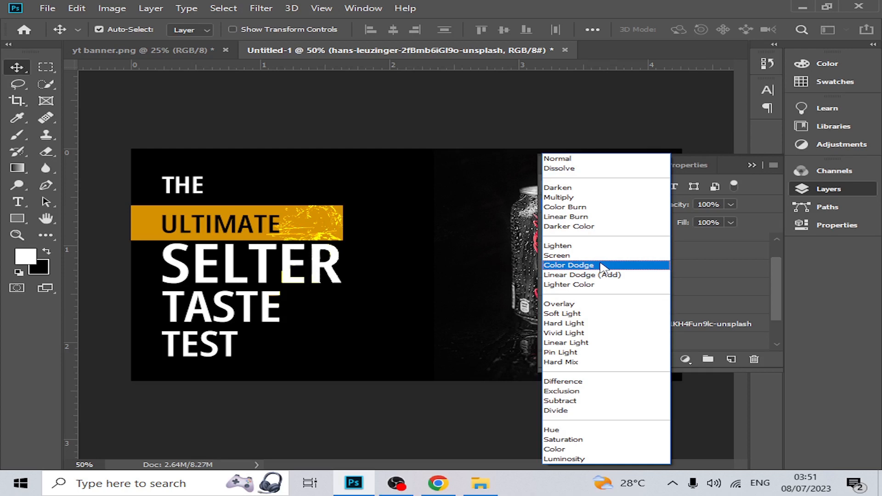
left_click(606, 252)
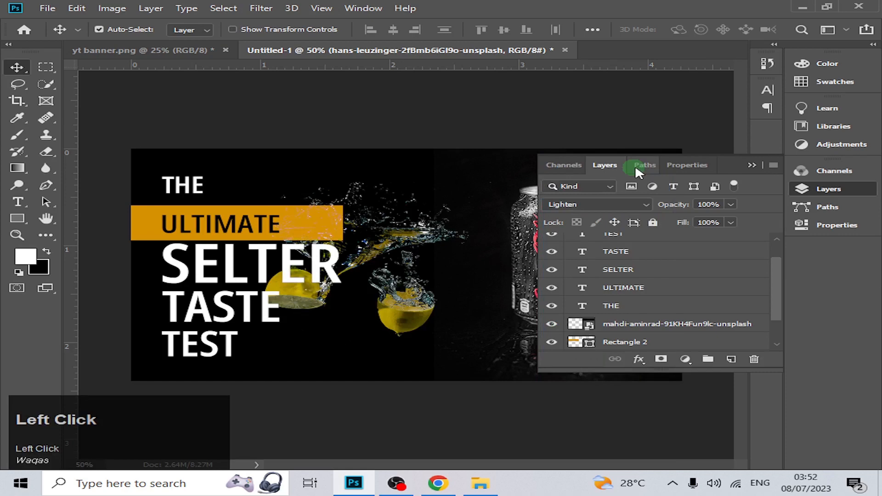
left_click_drag(376, 248, 569, 322)
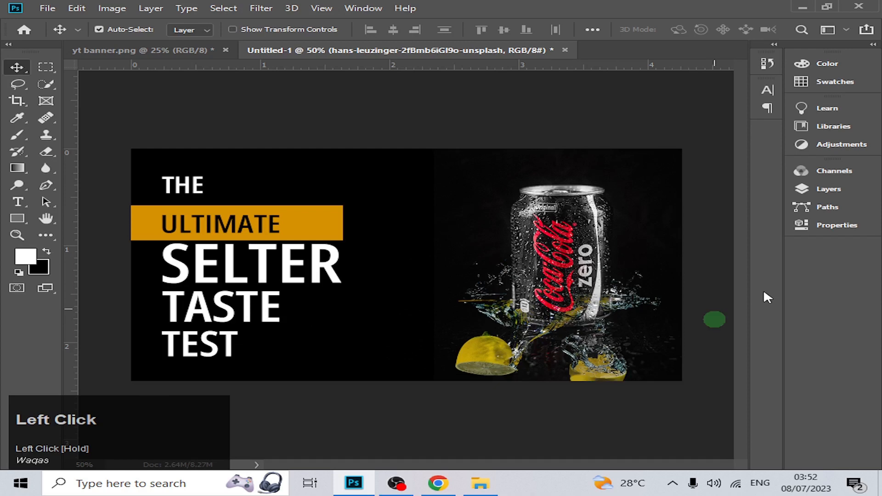
left_click(829, 189)
left_click_drag(689, 244, 734, 360)
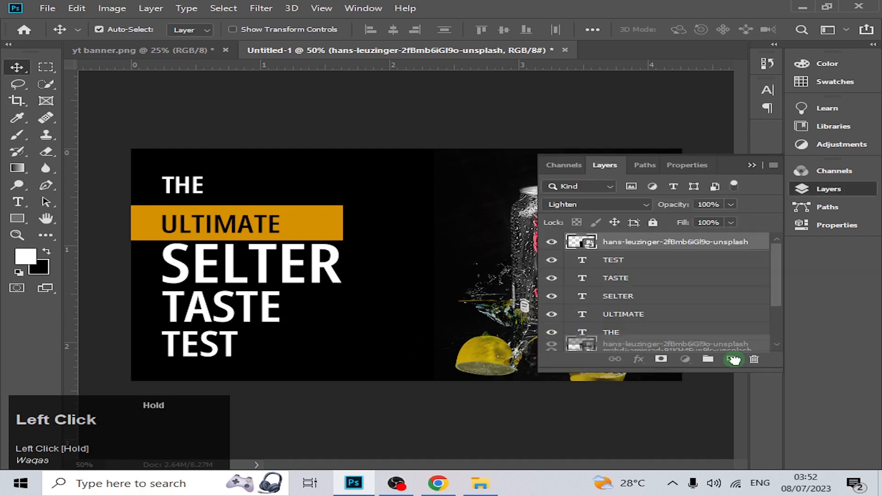
scroll(672, 256, "down", 1)
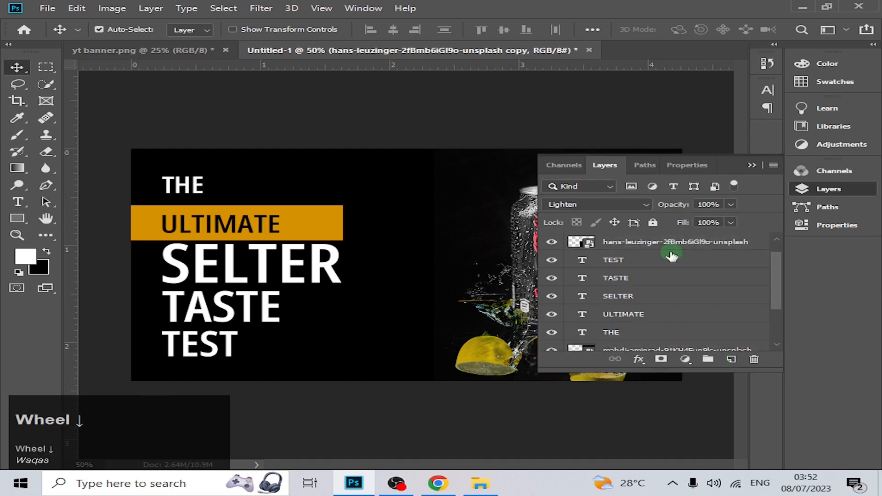
scroll(672, 256, "up", 1)
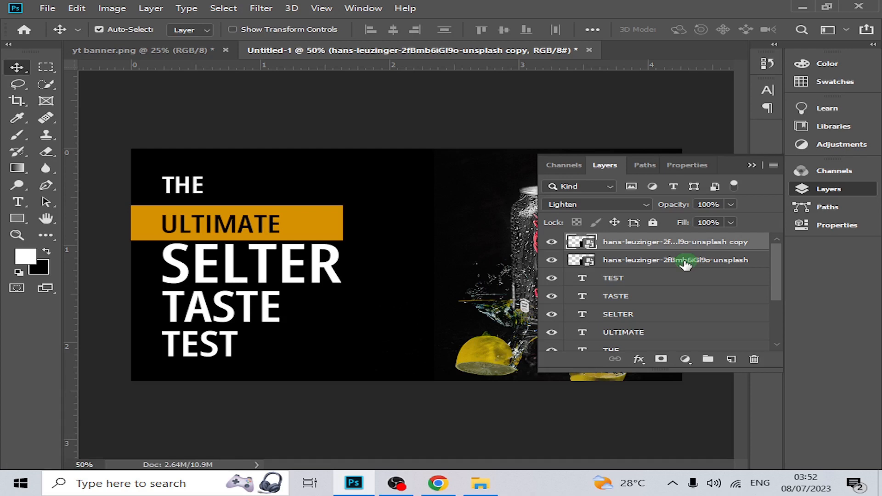
key("ctrl+z")
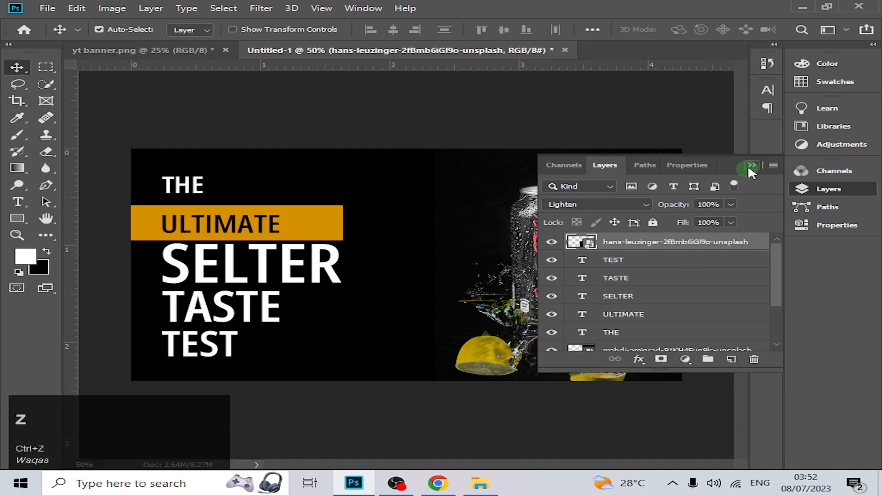
left_click(752, 165)
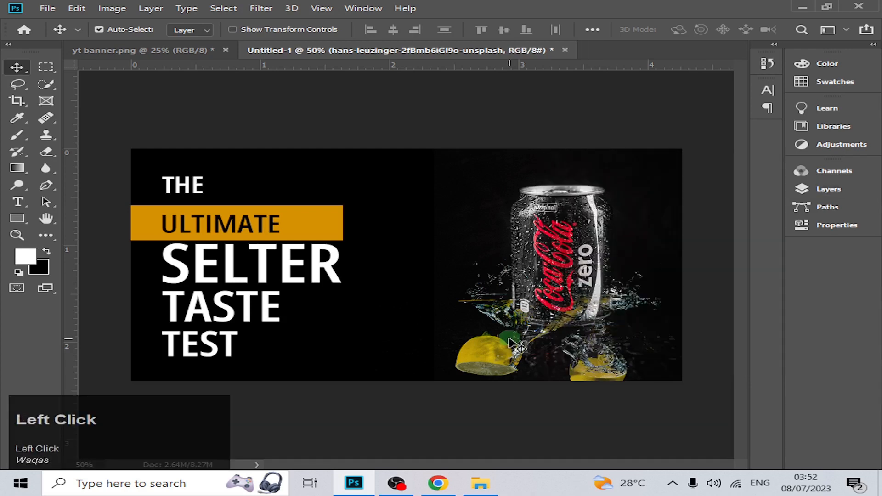
mouse_move(508, 338)
left_mouse_down()
mouse_move(495, 356)
mouse_move(503, 353)
left_mouse_up()
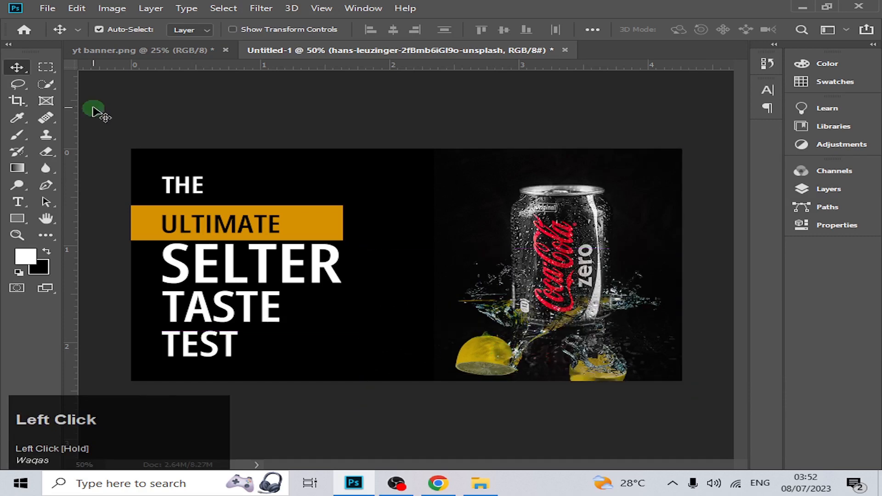
Set the fill colour of the background shape Rectangle 1 to #060606.
left_click(829, 189)
scroll(666, 304, "down", 5)
left_click(594, 325)
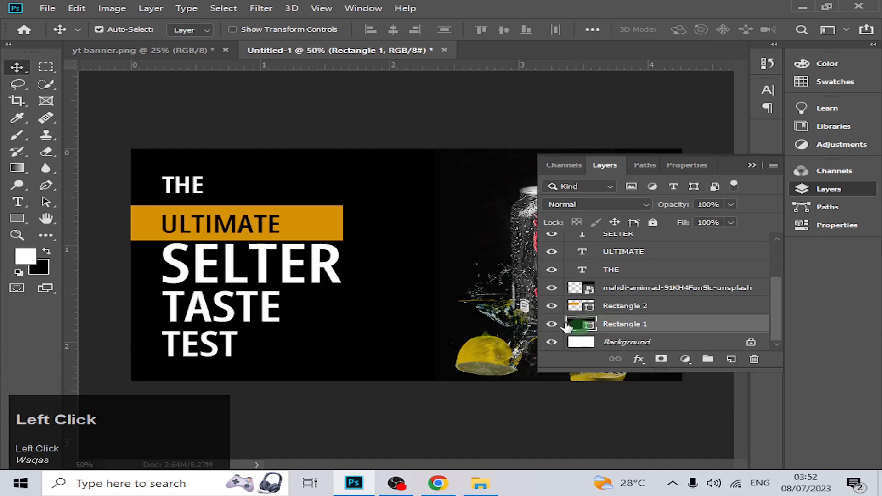
double_click(570, 326)
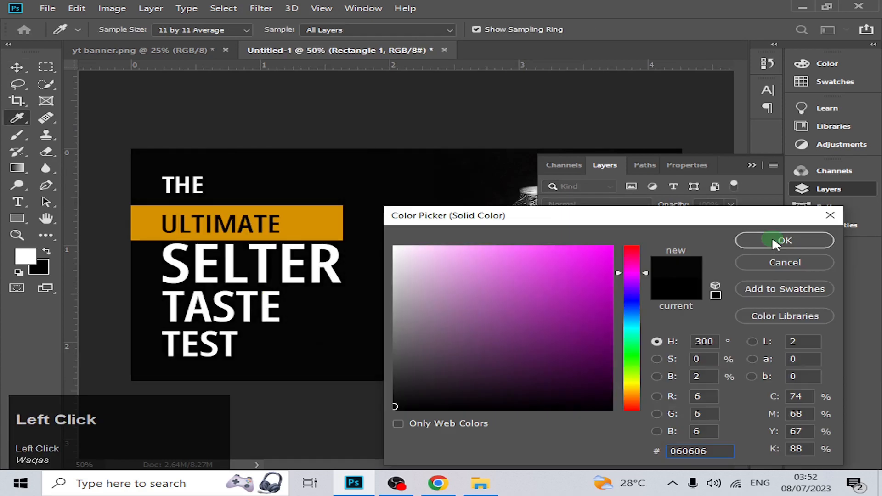
left_click(772, 241)
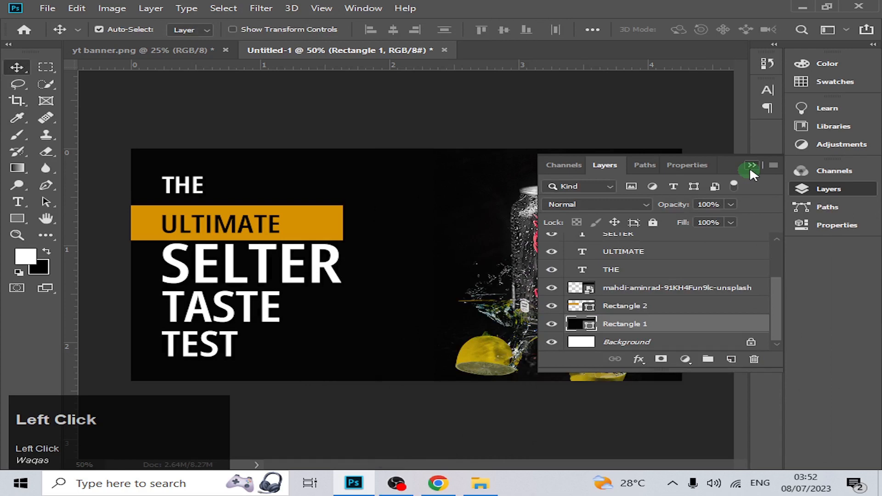
left_click(750, 166)
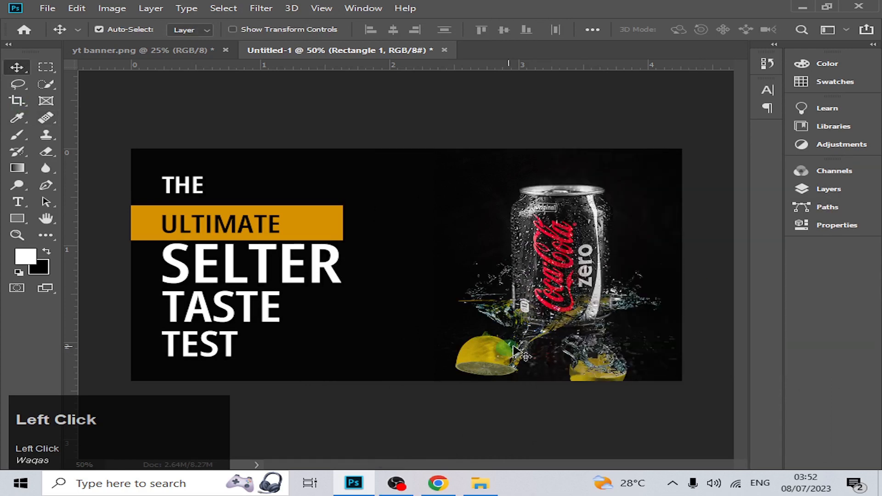
Scale the text "SELTER" up to 141.66%, keeping its left edge in place.
left_click(289, 268)
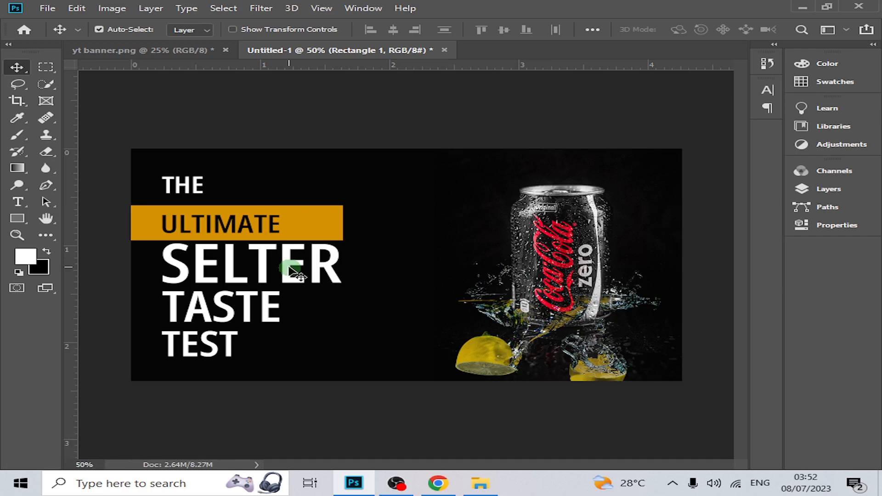
key("ctrl+t")
left_click(360, 272)
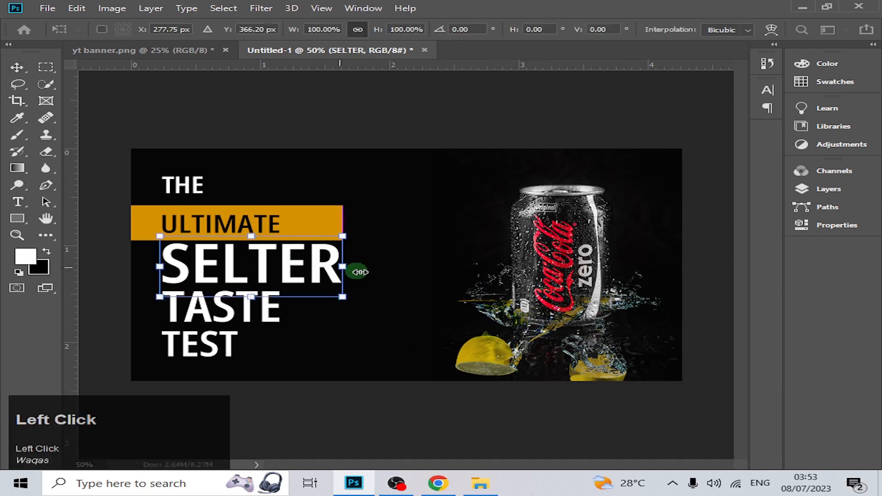
left_click_drag(359, 272, 417, 276)
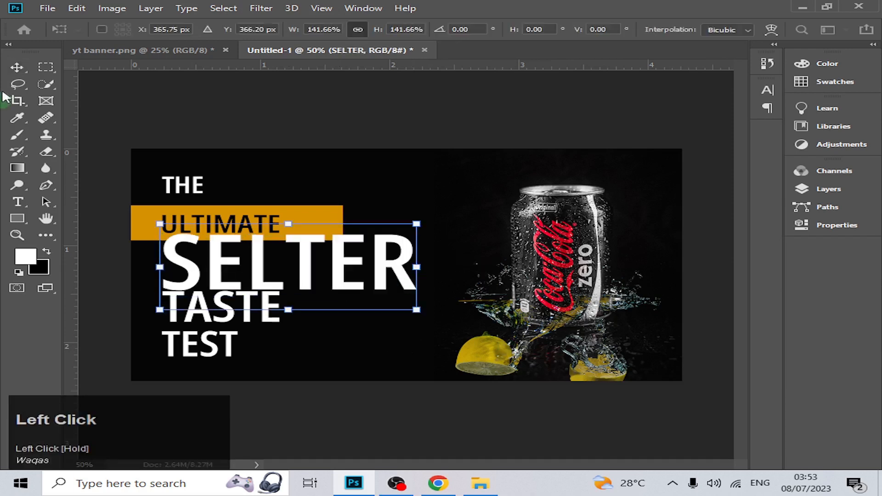
Move the texts "TASTE" and "TEST" down and shift "SELTER" down clear of the orange bar.
left_click(226, 314)
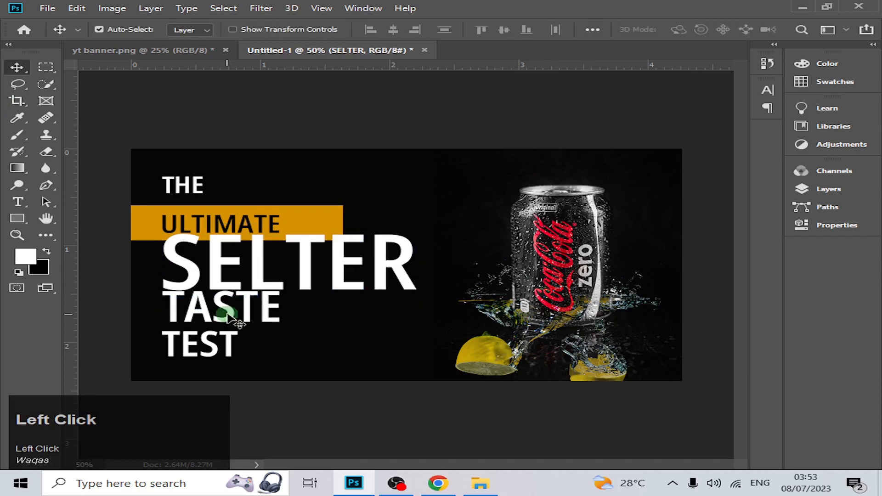
left_click_drag(227, 314, 235, 346)
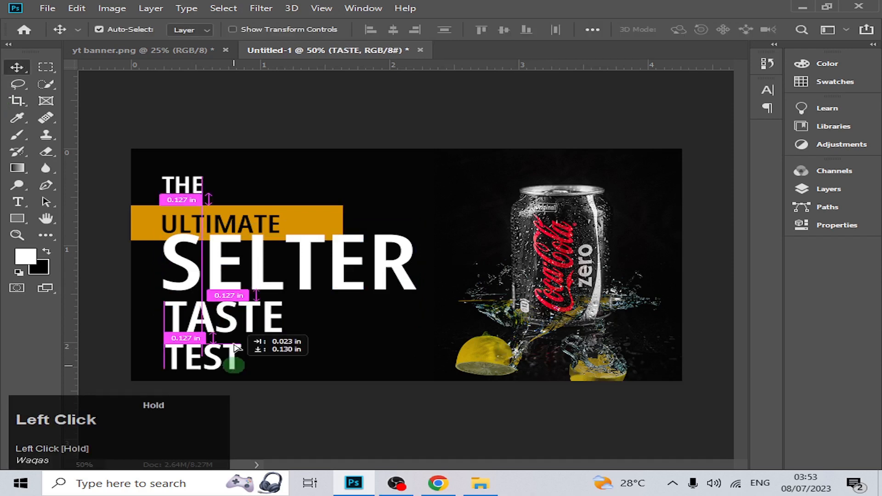
left_click_drag(266, 282, 261, 299)
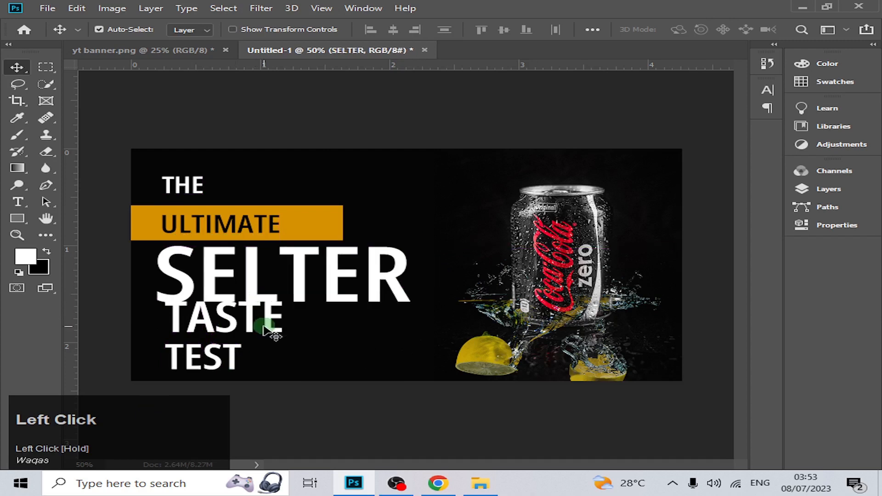
Scale the text "SELTER" down to slightly past the orange bar's right end and realign "TASTE" beneath it.
key("ctrl+t")
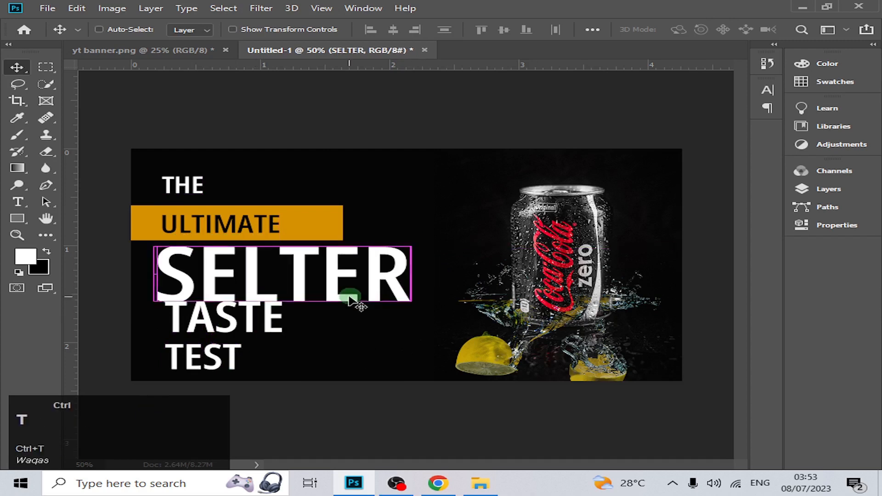
left_click_drag(410, 279, 372, 256)
left_click(17, 67)
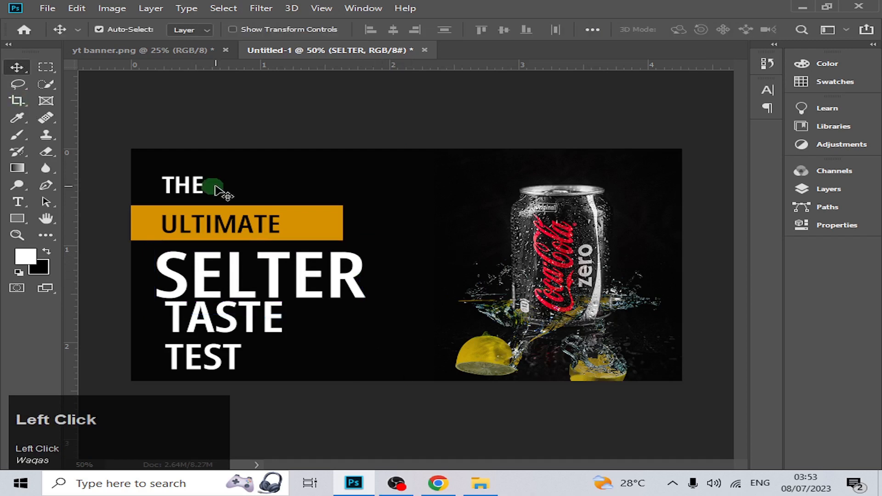
key("Up")
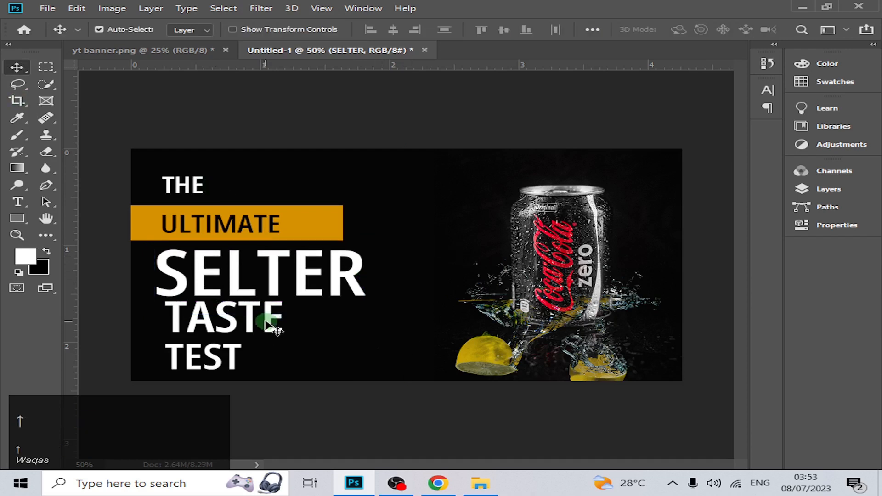
left_click_drag(270, 327, 267, 335)
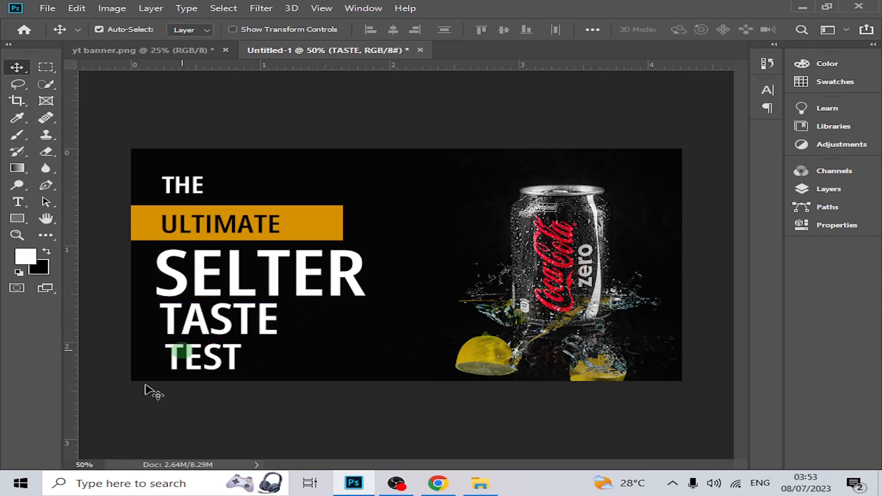
left_click_drag(145, 385, 247, 158)
key("Up")
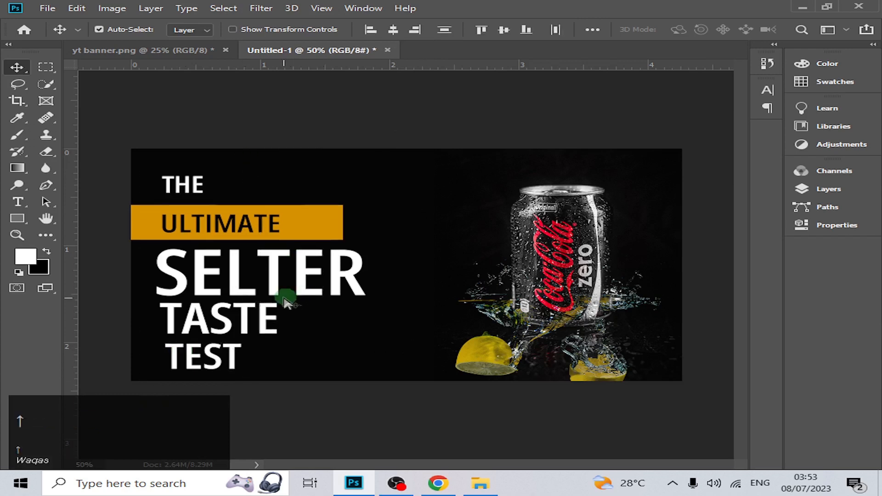
key("Up")
key("Up")
key("Up")
key("Up")
key("Up")
key("Up")
key("Up")
key("Up")
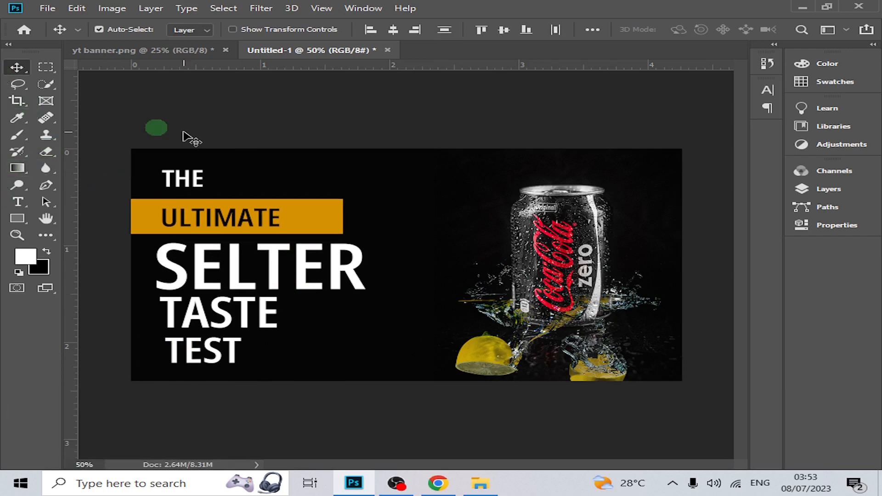
left_click(235, 351)
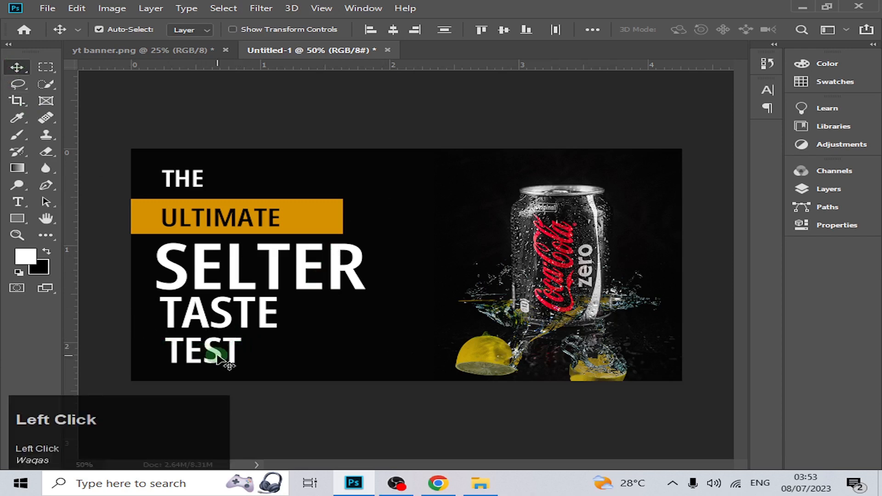
left_click_drag(217, 355, 247, 356)
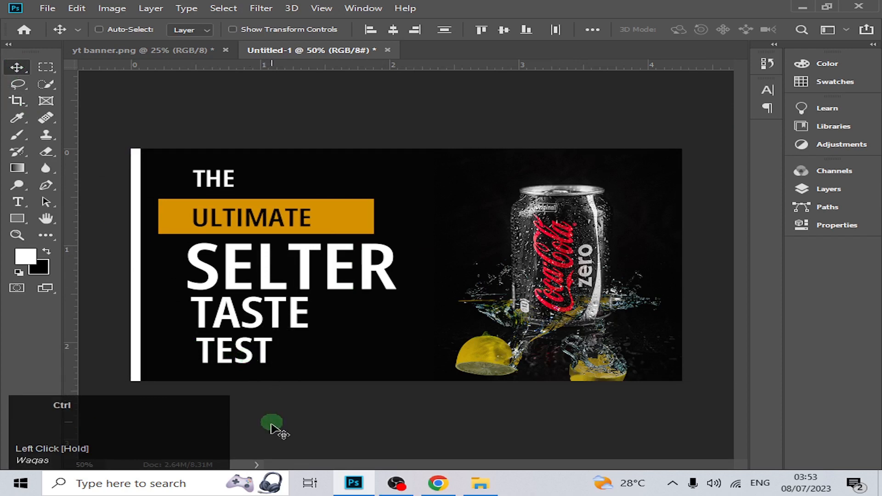
key("ctrl+z")
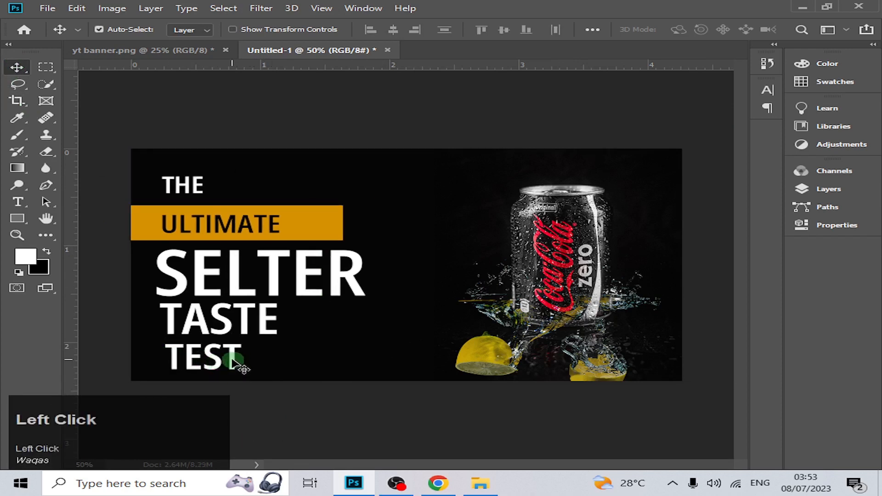
Place the text "TEST" beside "TASTE" on one line and move both words down below "SELTER".
left_click_drag(234, 359, 363, 321)
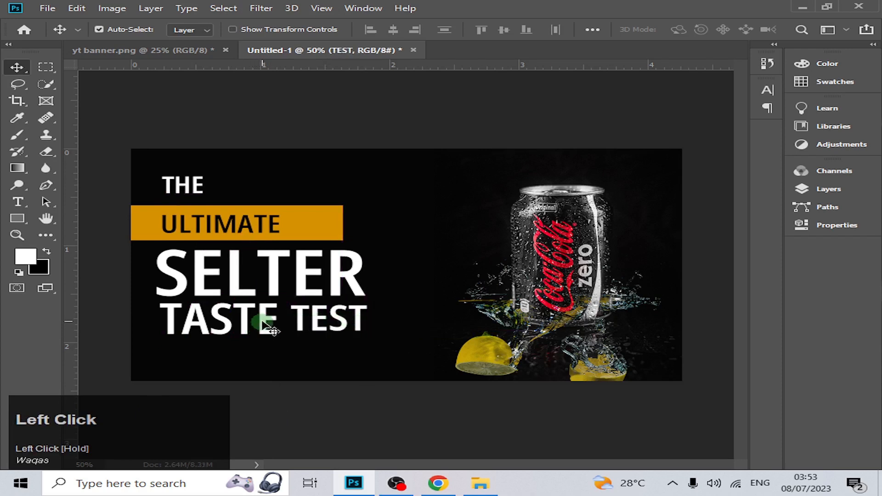
left_click_drag(258, 330, 255, 338)
mouse_move(303, 324)
left_mouse_down()
mouse_move(295, 331)
mouse_move(306, 334)
left_mouse_up()
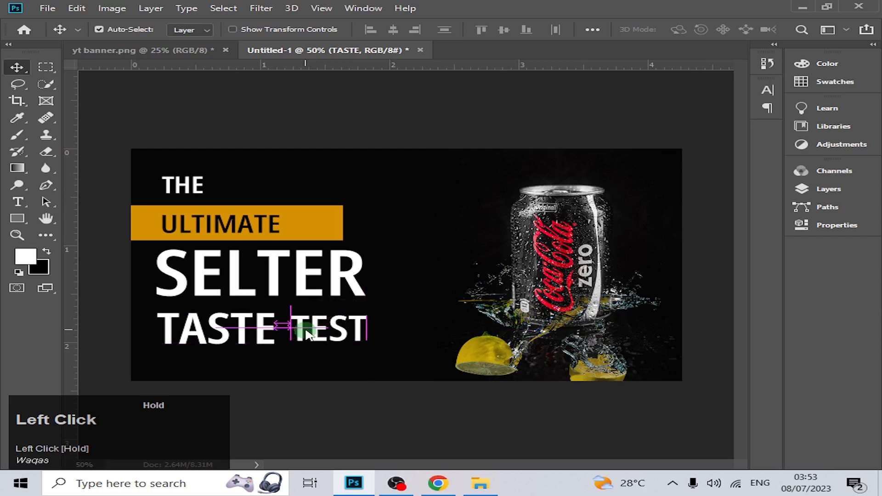
Replace the separate "TEST" text by extending "TASTE" to read "TASTE TEST", left-aligned beneath "SELTER".
left_click(829, 189)
left_click(754, 359)
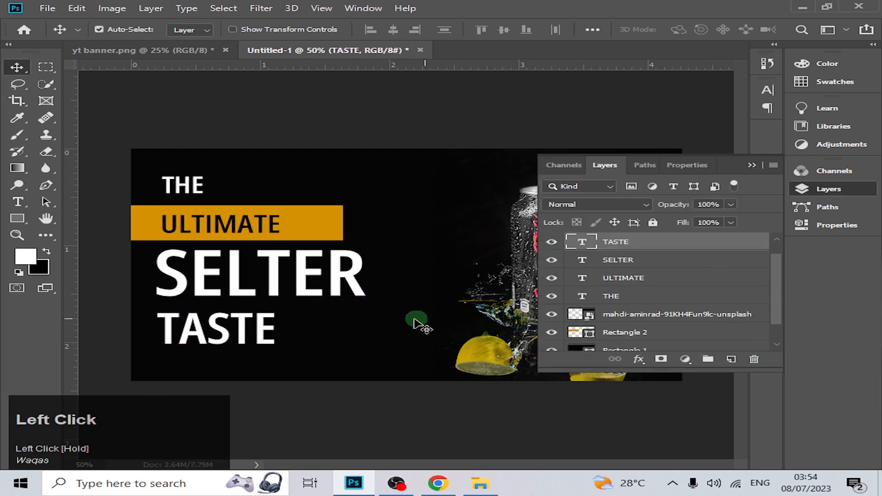
double_click(268, 337)
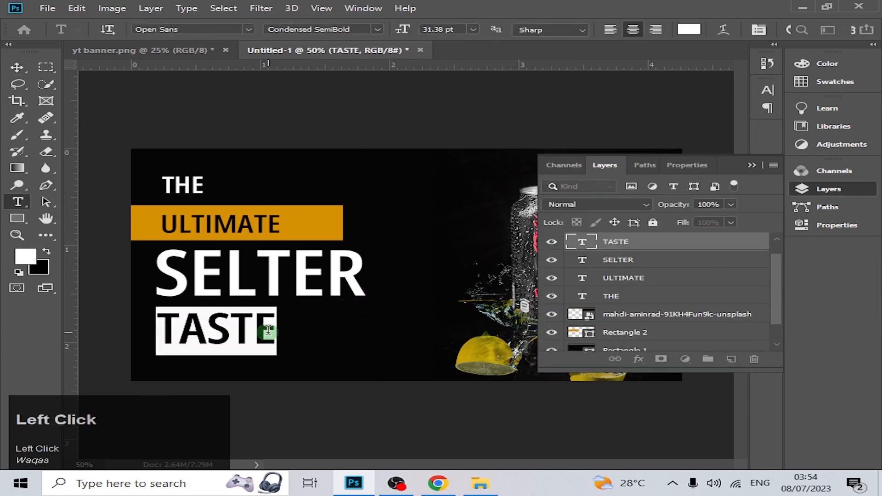
left_click(273, 336)
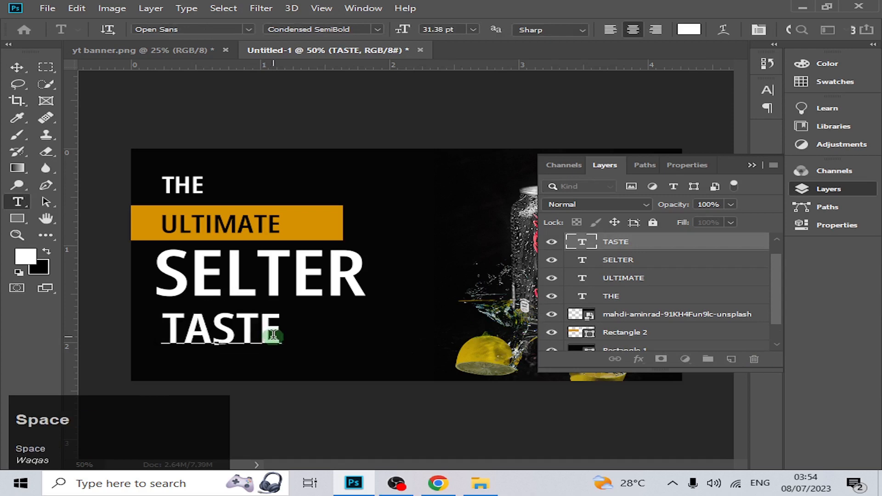
type("TE")
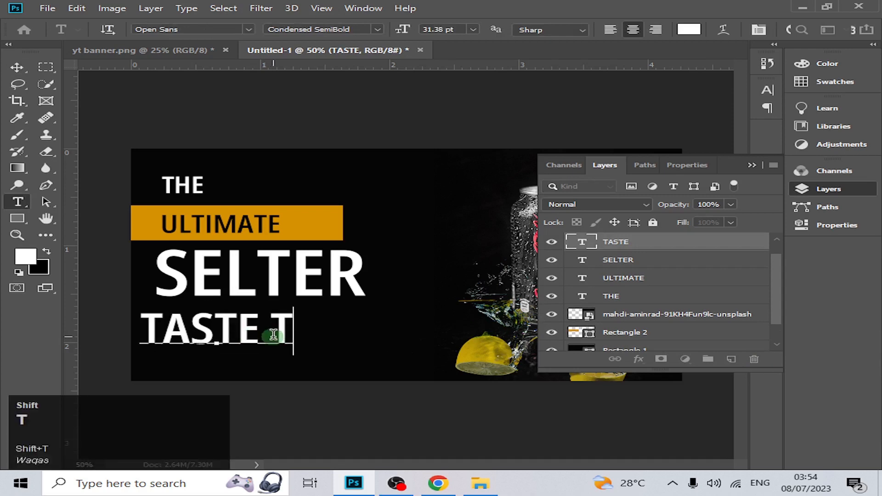
type("ST")
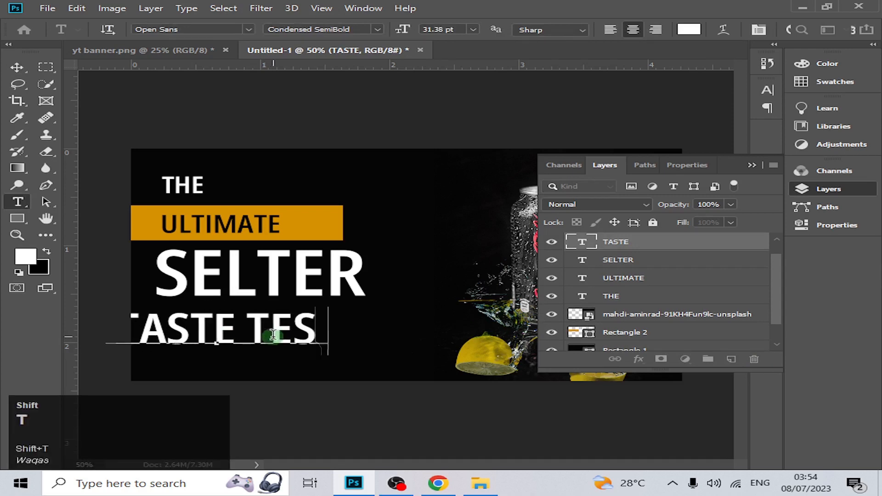
left_click(17, 67)
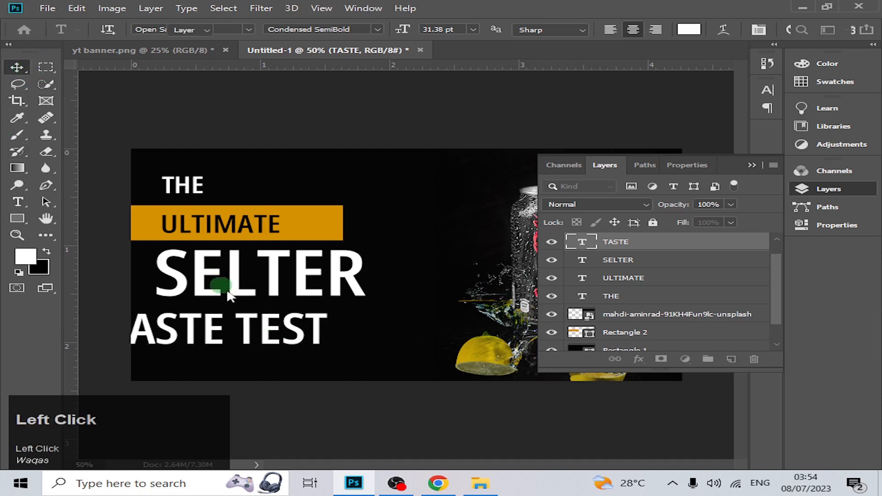
left_click_drag(296, 344, 350, 334)
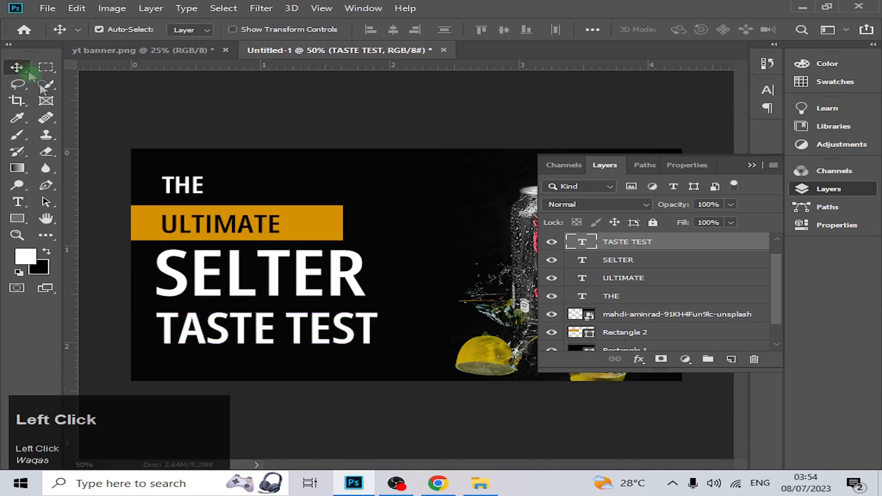
Shorten the orange bar to 86.60% width from its left end, aligning it with the left edge of "SELTER".
left_click(143, 236, "ctrl")
key("ctrl+t")
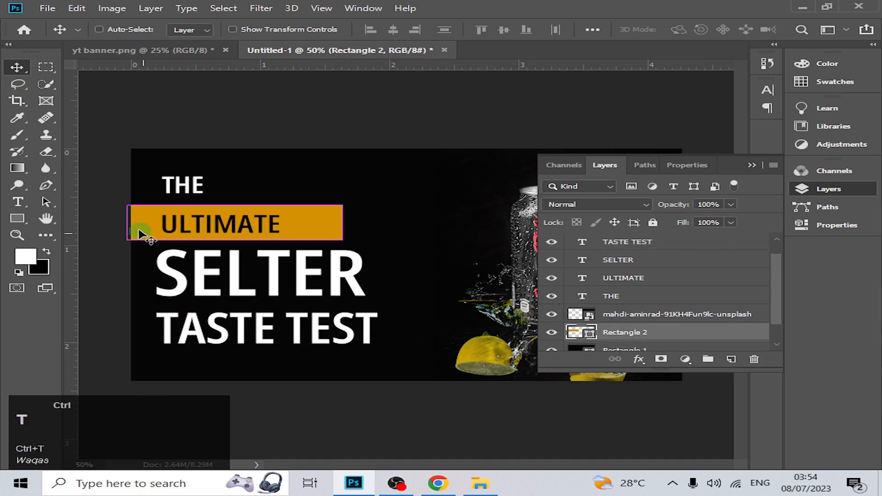
left_click_drag(128, 224, 155, 230)
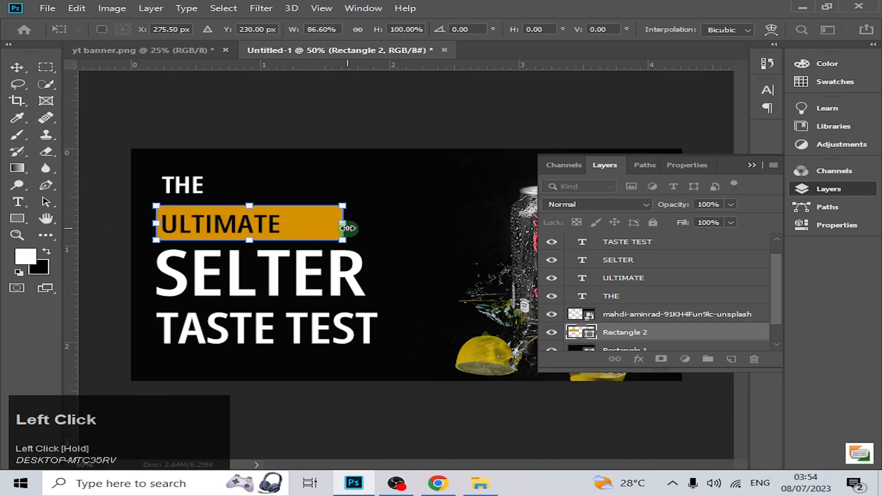
left_click(17, 67)
left_click(297, 257)
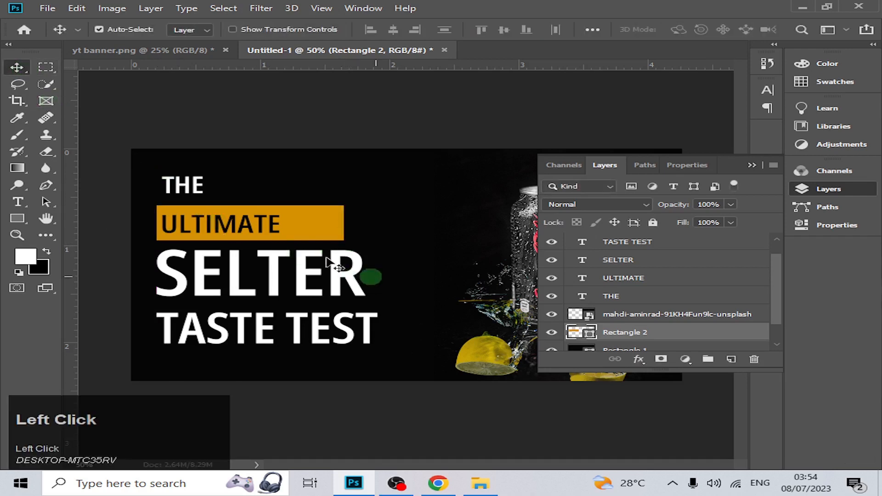
Place two horizontal and two vertical guides slightly inside the banner's four edges as an even margin.
left_click(756, 166)
left_click_drag(522, 67, 516, 164)
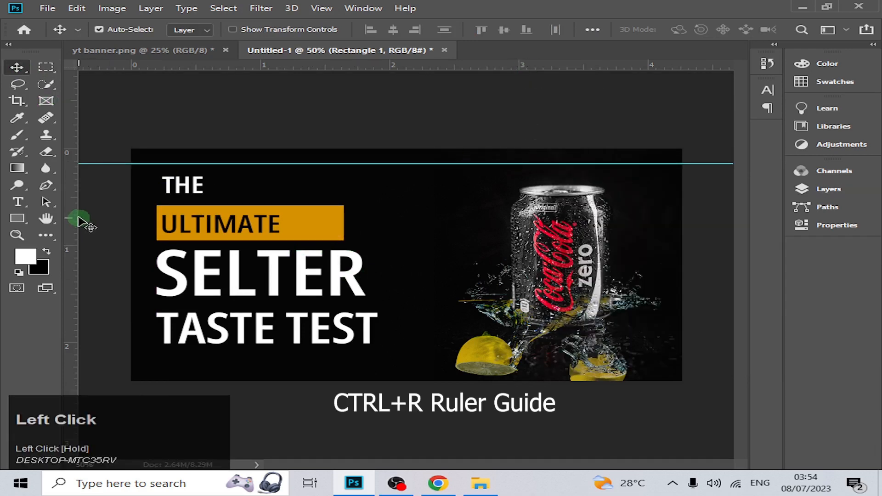
left_click_drag(72, 216, 150, 257)
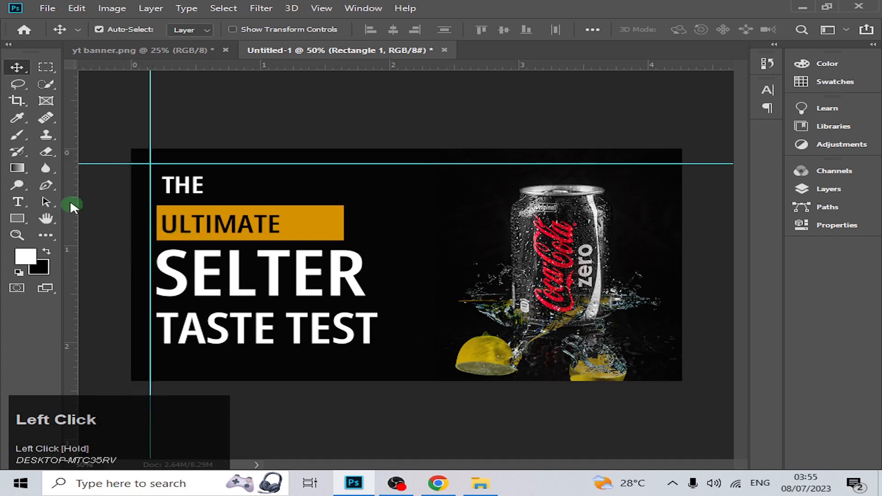
left_click_drag(70, 200, 666, 292)
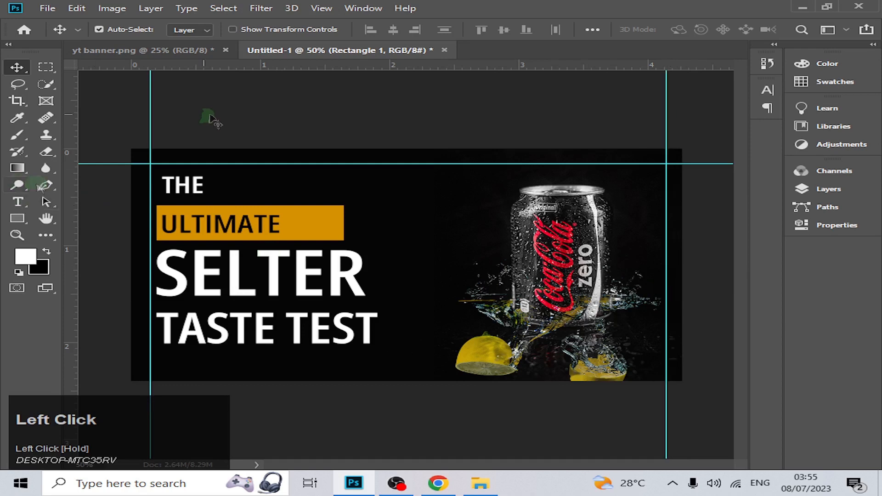
left_click_drag(344, 66, 363, 366)
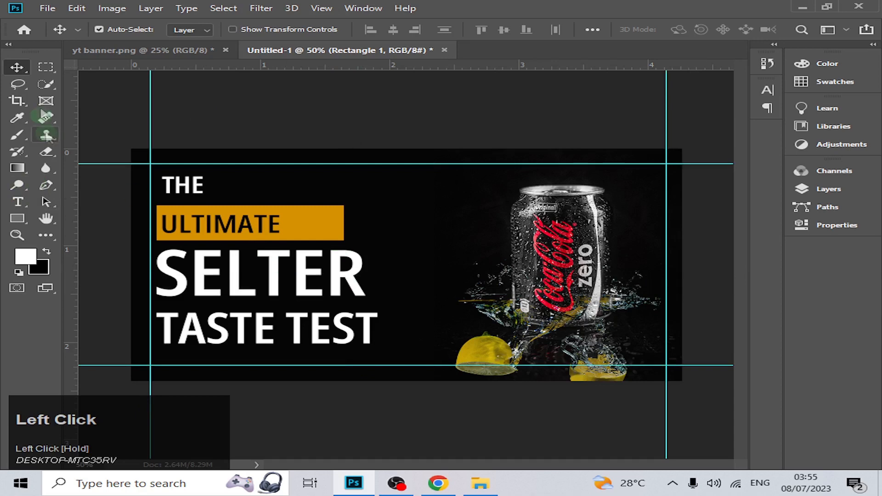
left_click(306, 282)
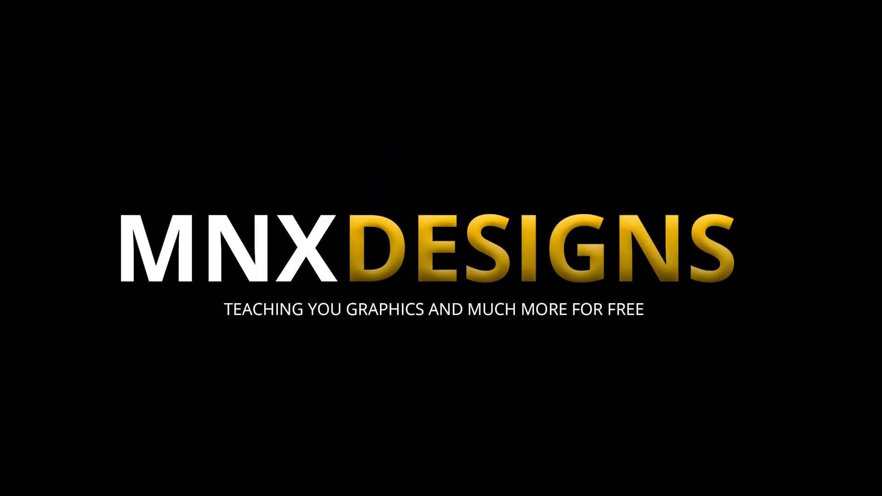